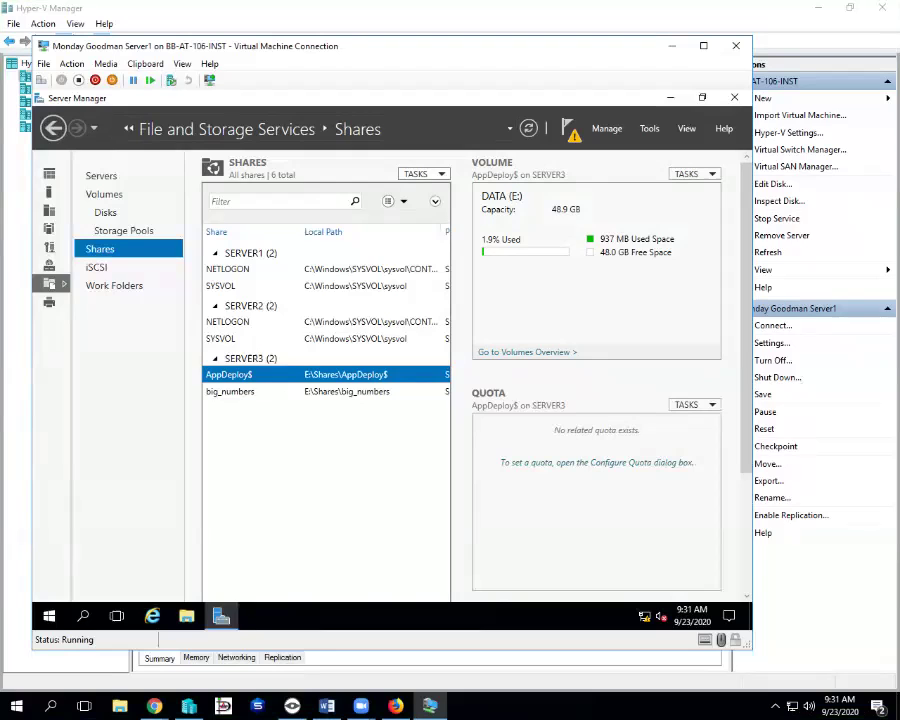
- Start a quick SMB share on SERVER3's E: volume, placed under E:\Shares\
{"action": "left_click", "coordinate": [423, 174]}
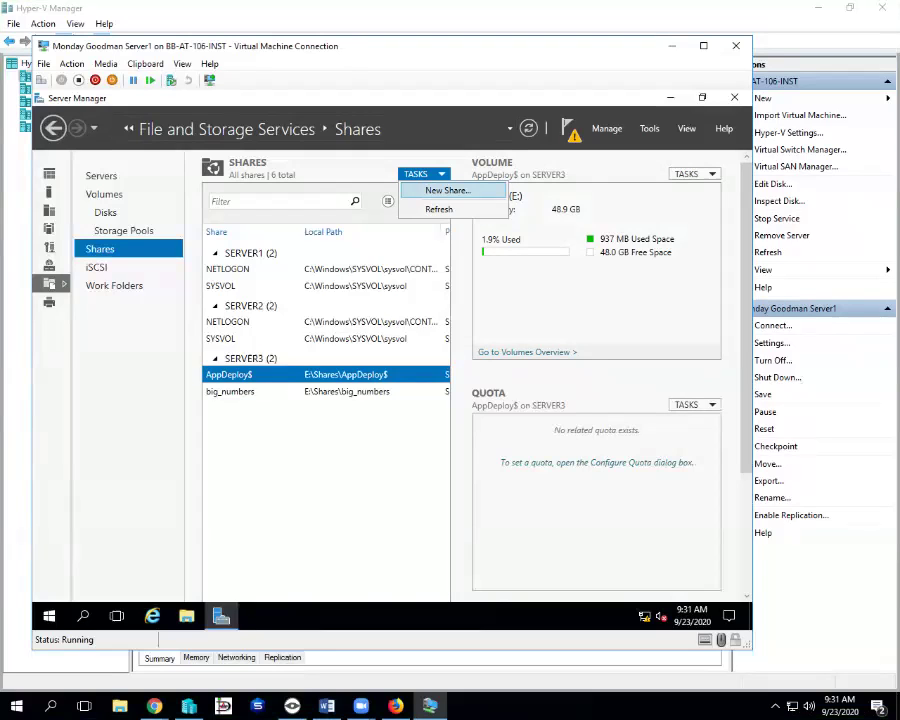
{"action": "left_click", "coordinate": [446, 190]}
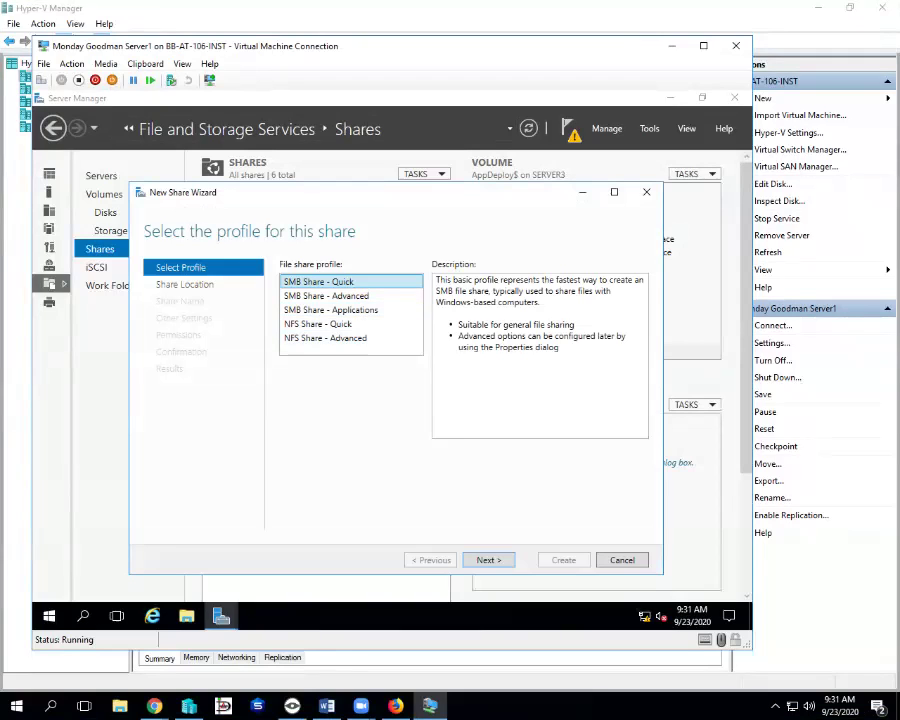
{"action": "key", "text": "Return"}
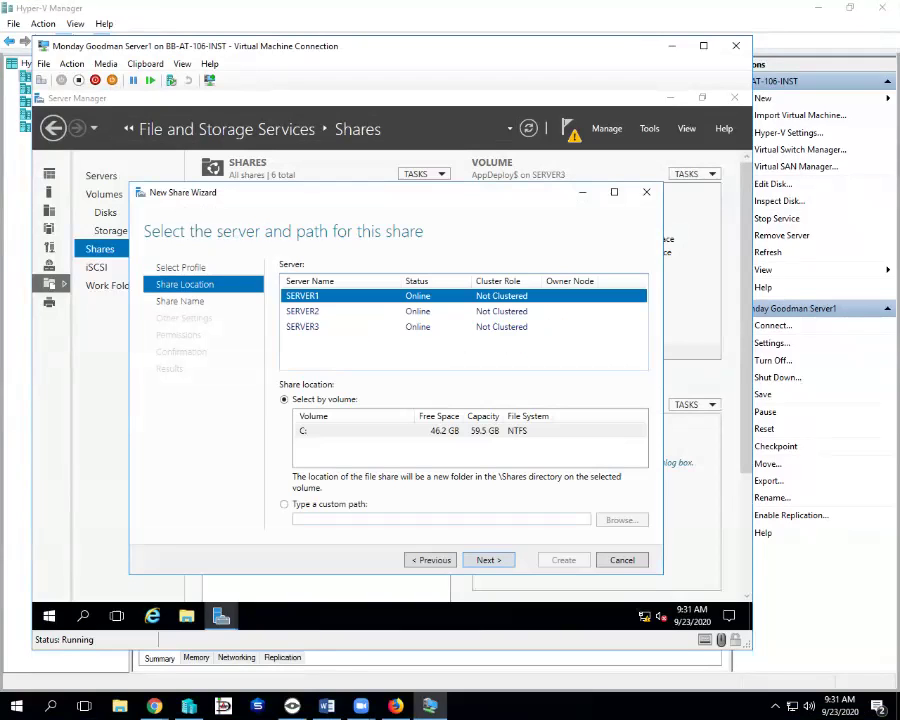
{"action": "left_click", "coordinate": [302, 326]}
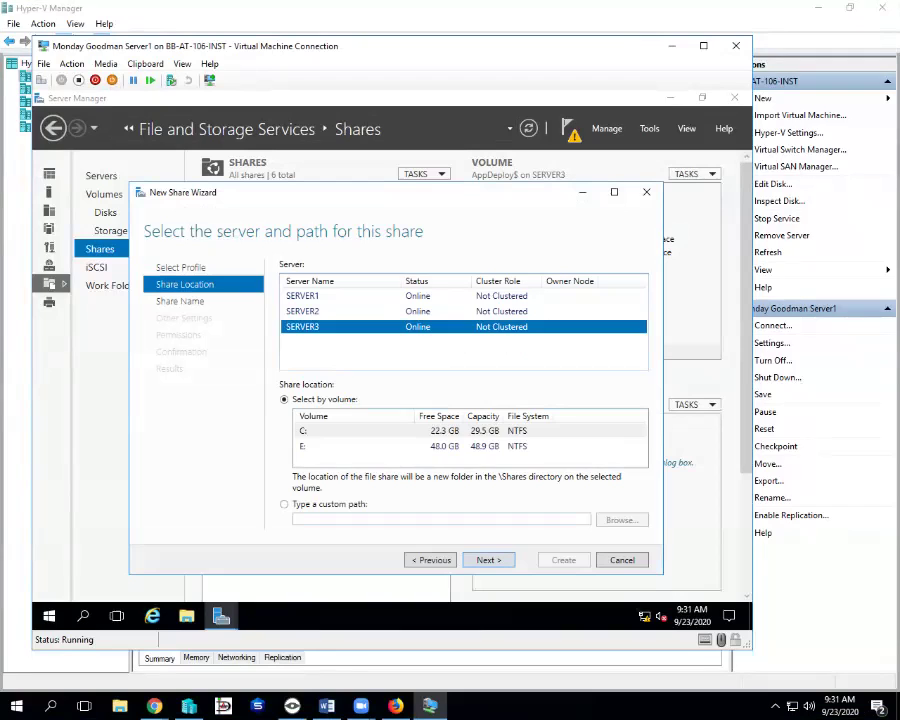
{"action": "left_click", "coordinate": [360, 446]}
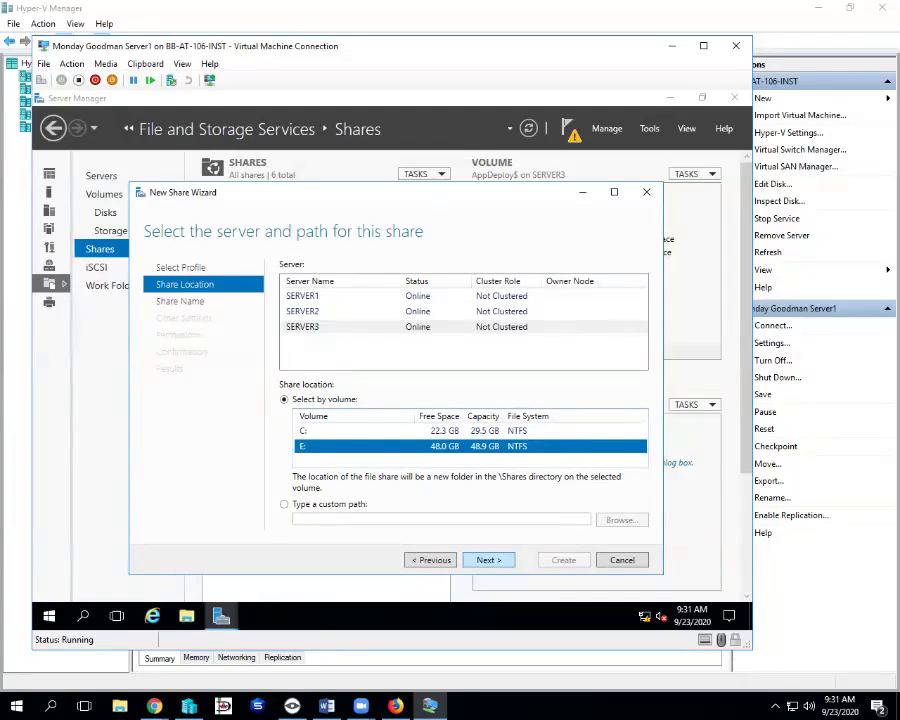
{"action": "key", "text": "Return"}
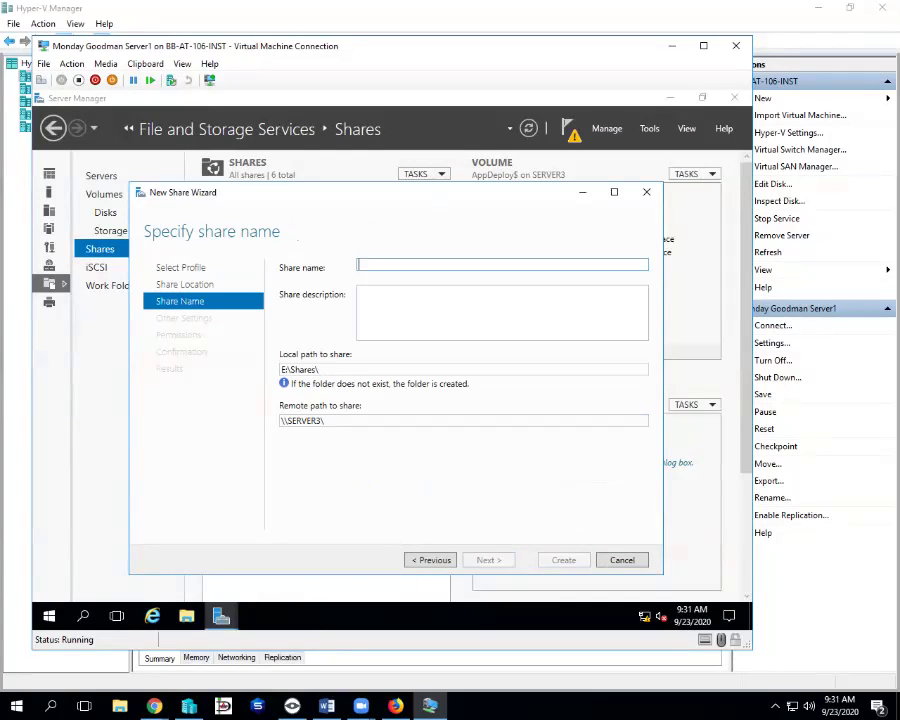
- Name the share small_numbers, turn off share caching, and enable encrypted data access
{"action": "type", "text": "small_"}
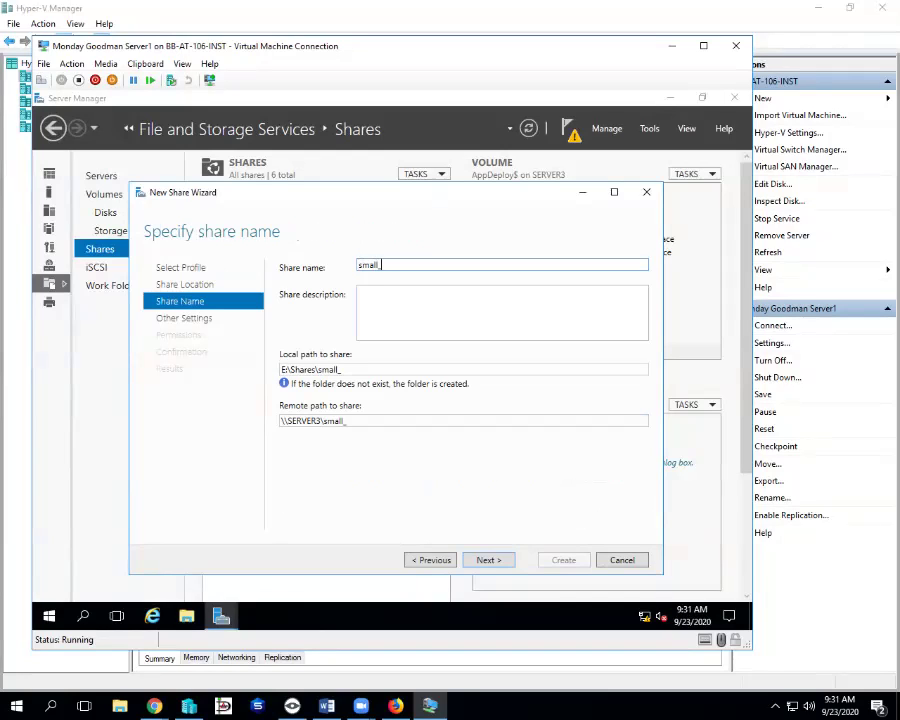
{"action": "type", "text": "numbers"}
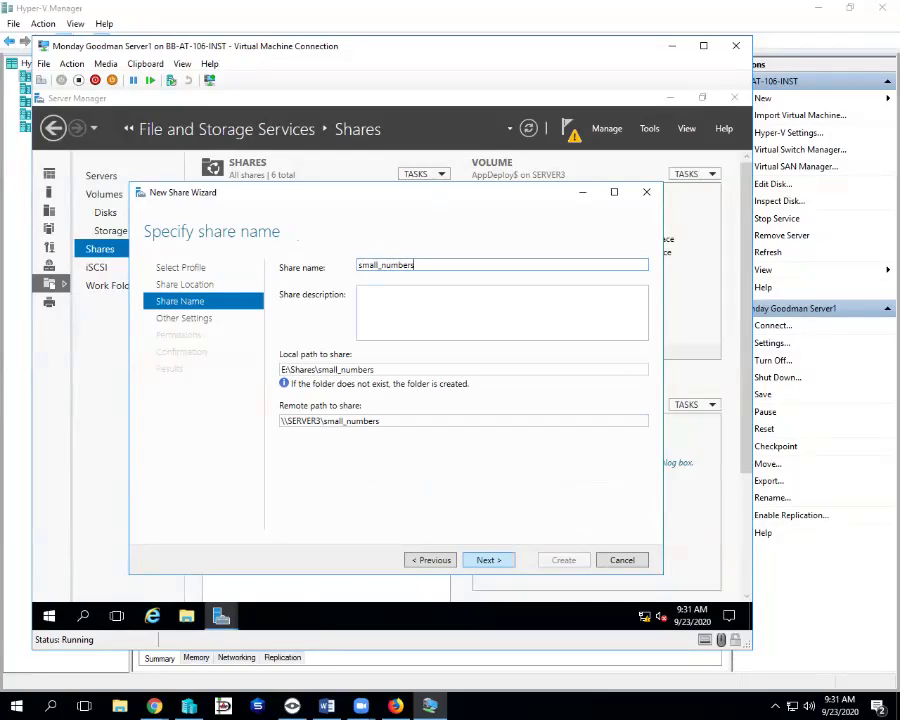
{"action": "key", "text": "Return"}
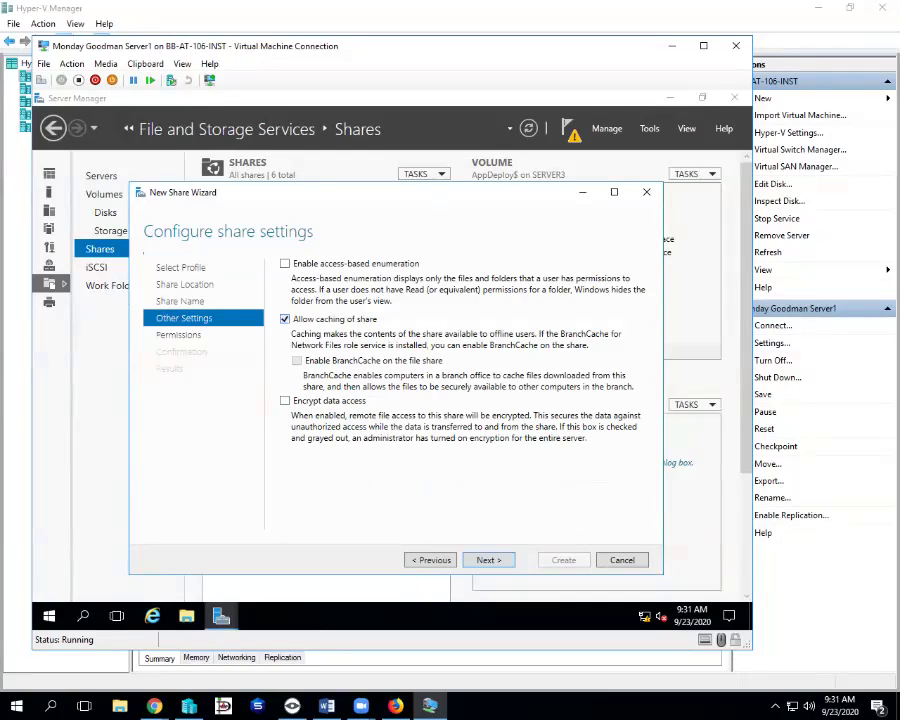
{"action": "key", "text": "space"}
{"action": "key", "text": "Tab"}
{"action": "key", "text": "space"}
{"action": "key", "text": "Return"}
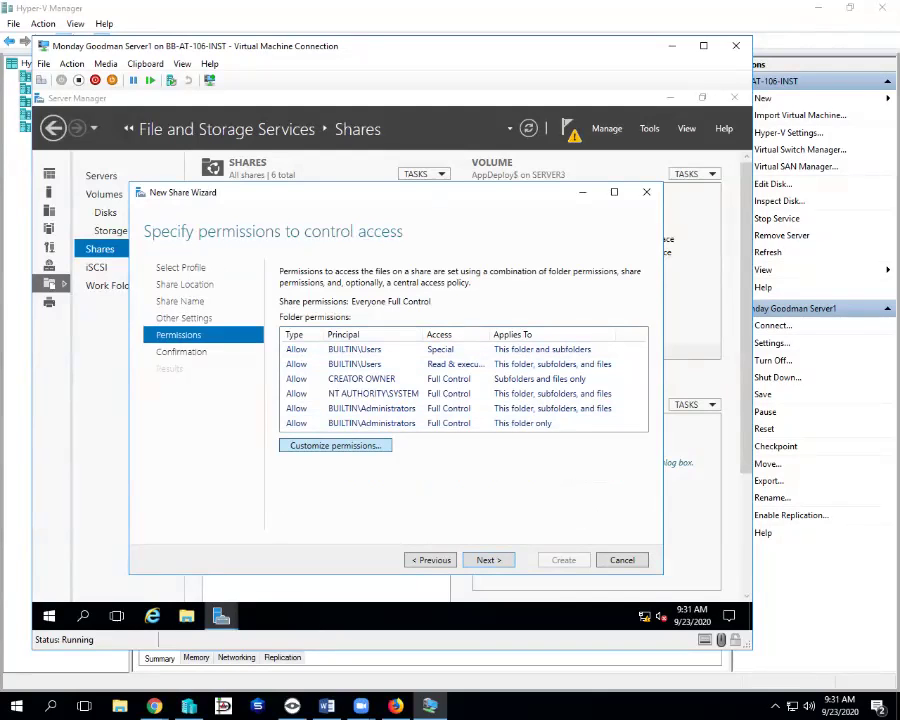
- Disable inheritance on small_numbers, converting inherited permissions into explicit entries
{"action": "key", "text": "space"}
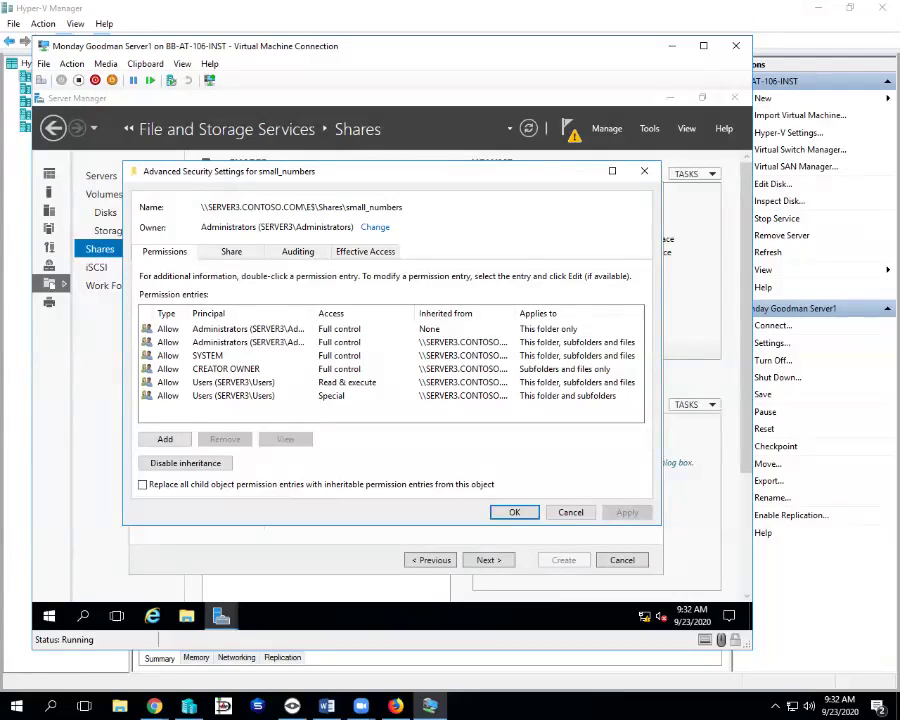
{"action": "left_click", "coordinate": [185, 463]}
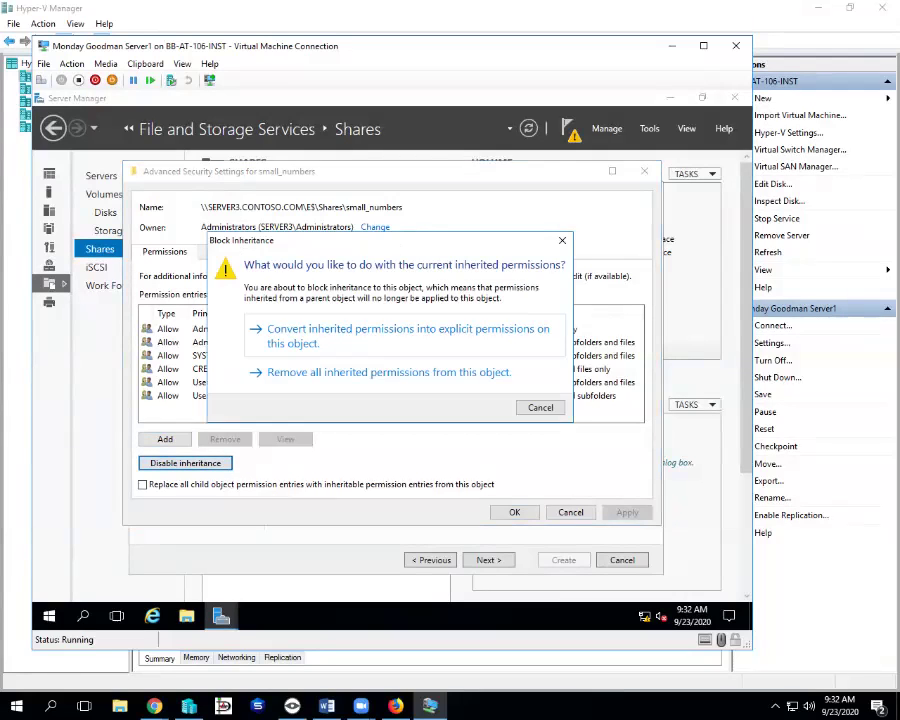
{"action": "left_click", "coordinate": [400, 330]}
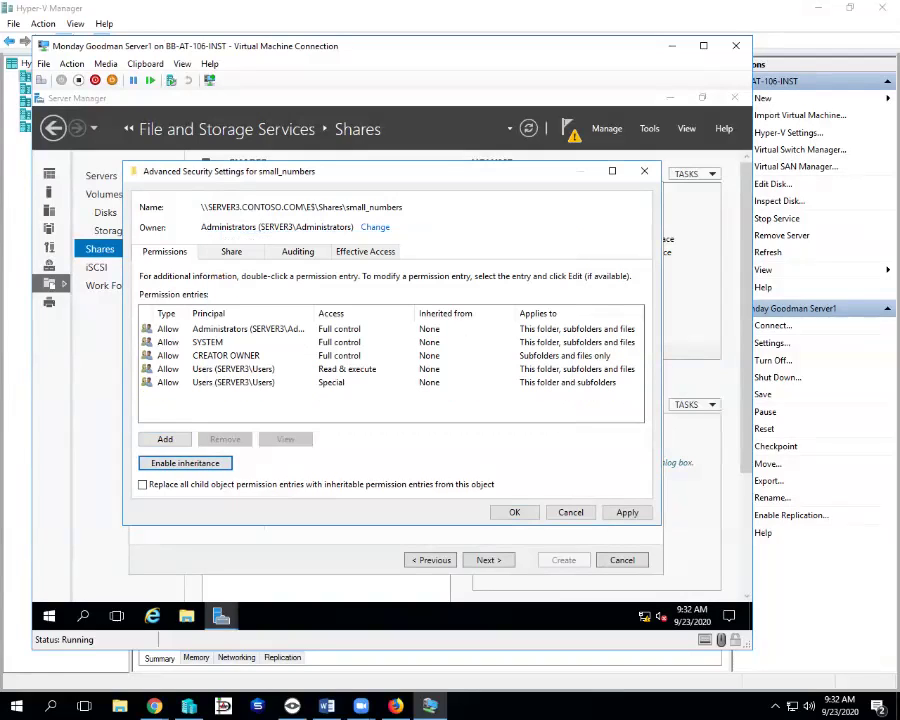
- Remove both SERVER3\Users entries from the folder's permissions
{"action": "left_click", "coordinate": [233, 369]}
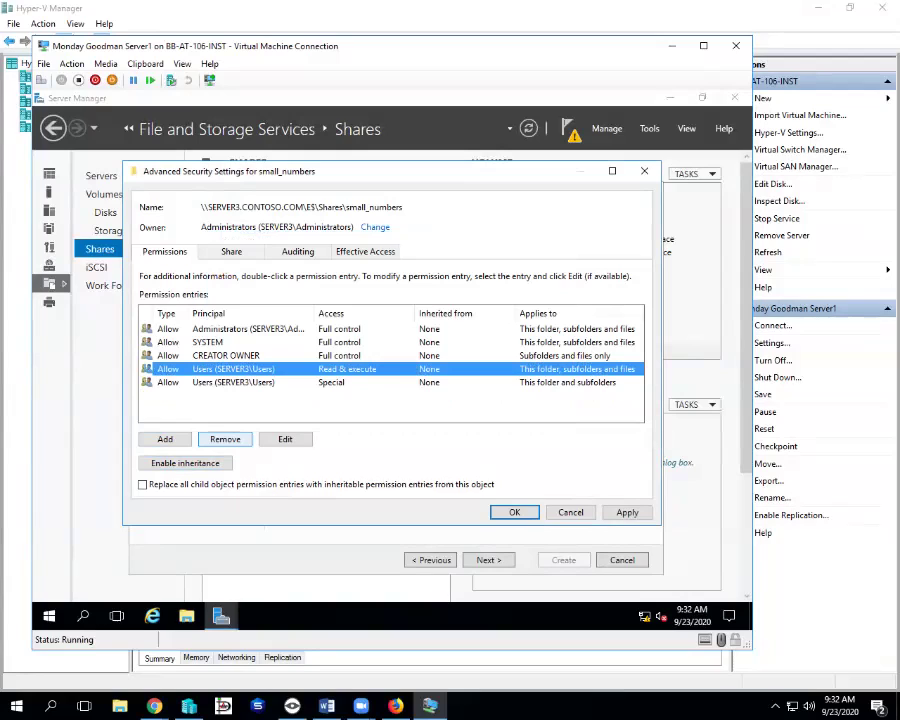
{"action": "left_click", "coordinate": [225, 439]}
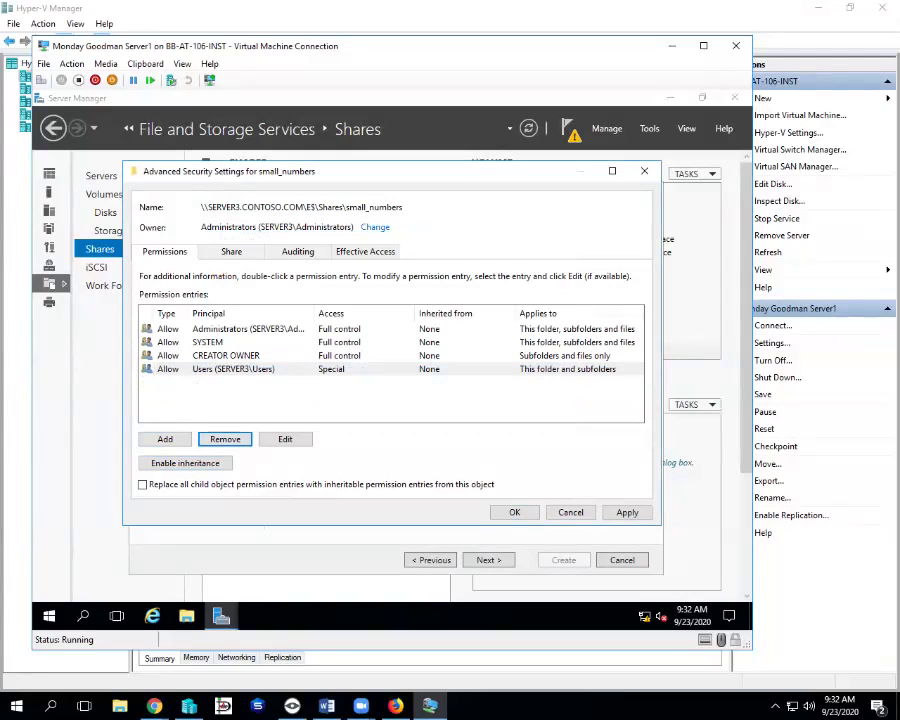
{"action": "left_click", "coordinate": [225, 439]}
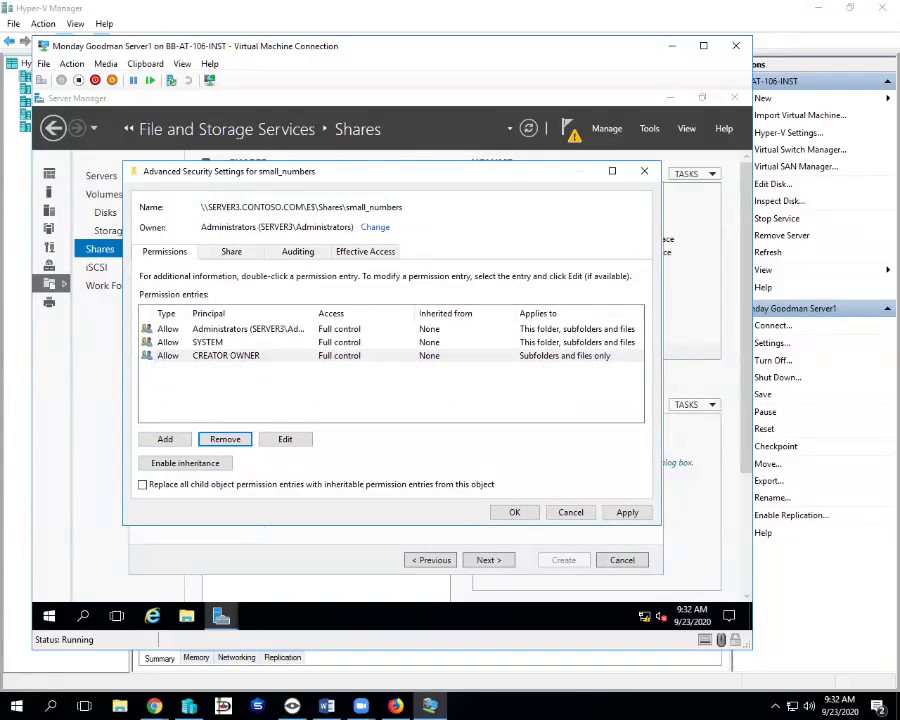
- Add a Modify permission entry for Domain Super Accountants on the small_numbers folder
{"action": "left_click", "coordinate": [165, 439]}
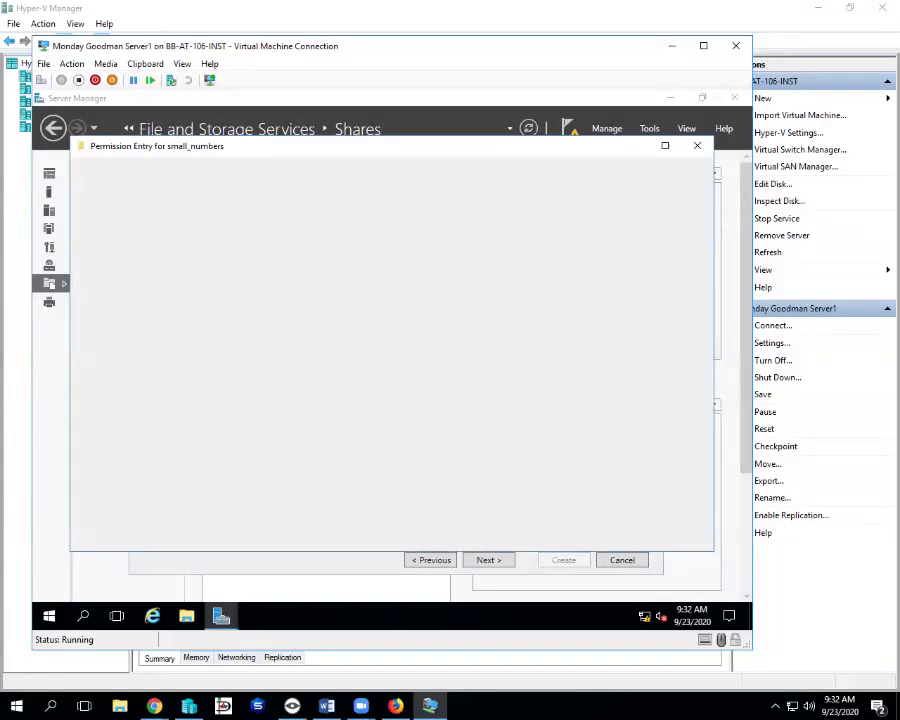
{"action": "left_click", "coordinate": [166, 182]}
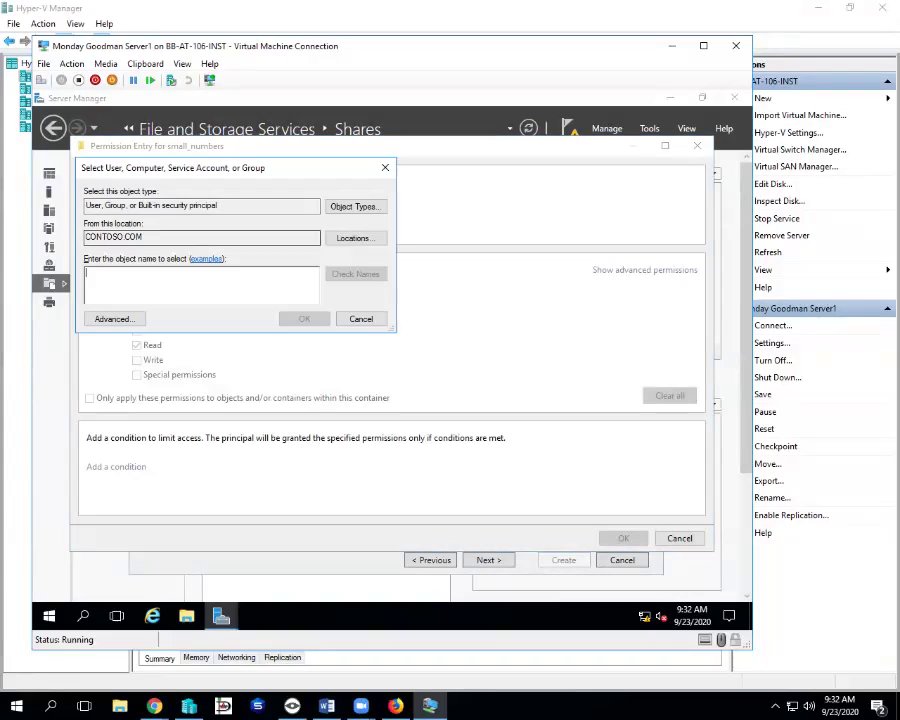
{"action": "type", "text": "doa"}
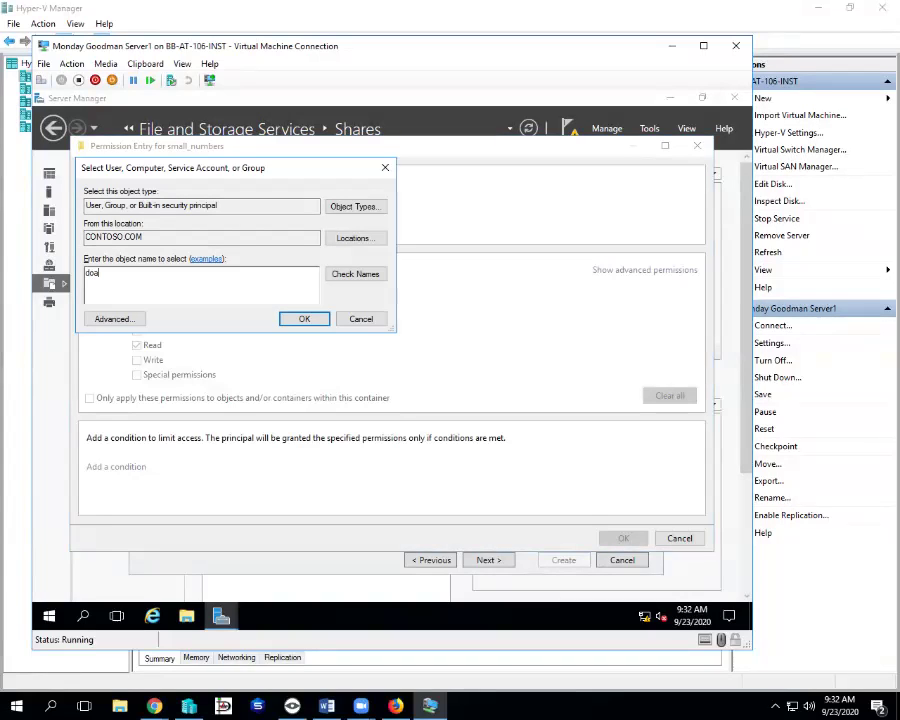
{"action": "key", "text": "BackSpace"}
{"action": "type", "text": "main su"}
{"action": "key", "text": "ctrl+k"}
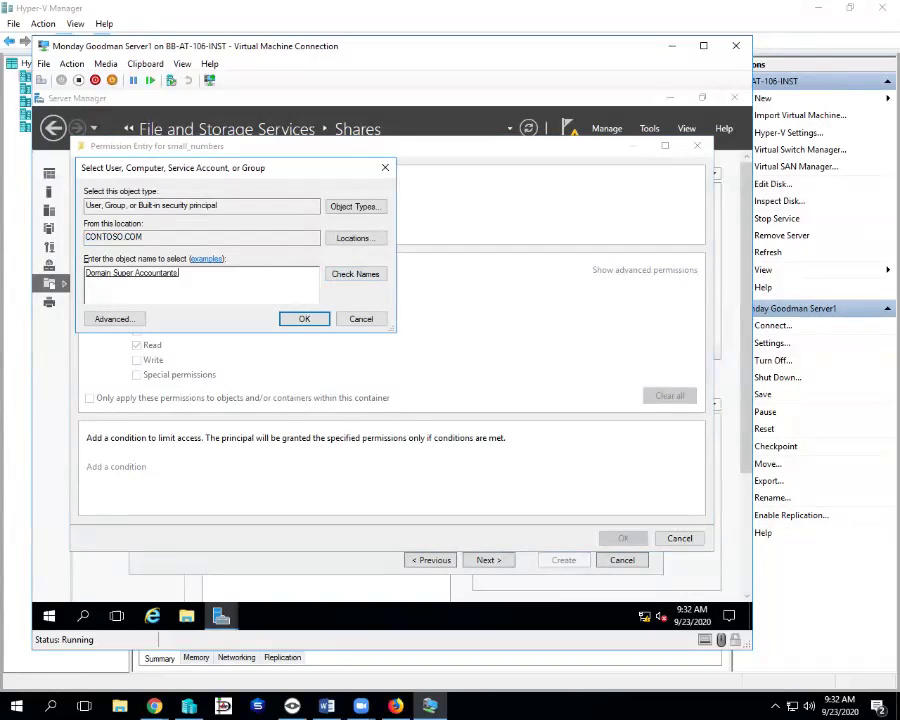
{"action": "key", "text": "Return"}
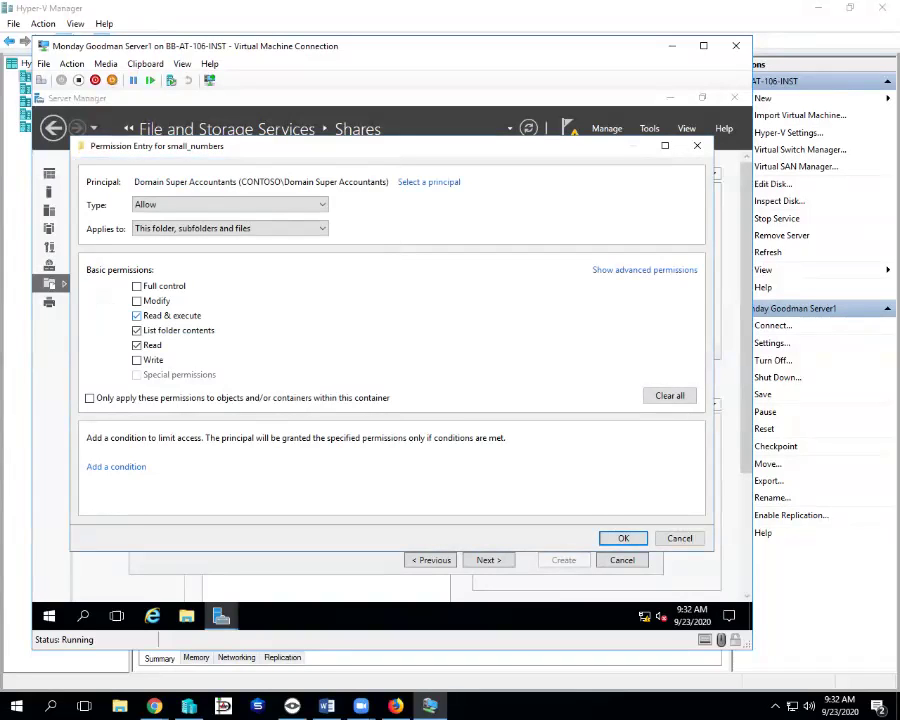
{"action": "left_click", "coordinate": [137, 301]}
{"action": "key", "text": "Return"}
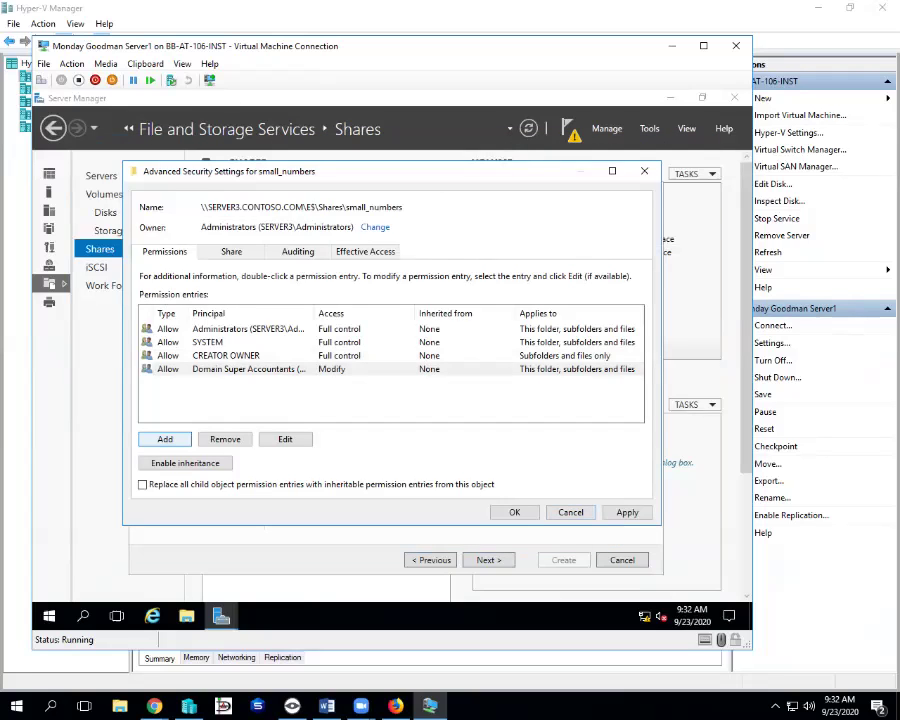
- Add Domain Accountants to the folder with the default Read & execute permission
{"action": "key", "text": "Return"}
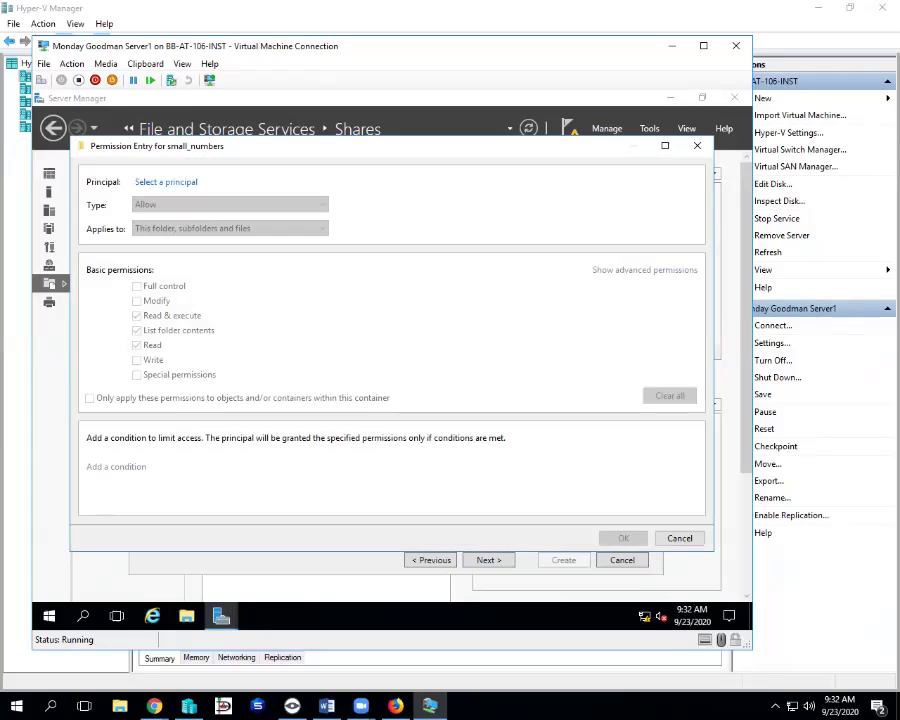
{"action": "key", "text": "Return"}
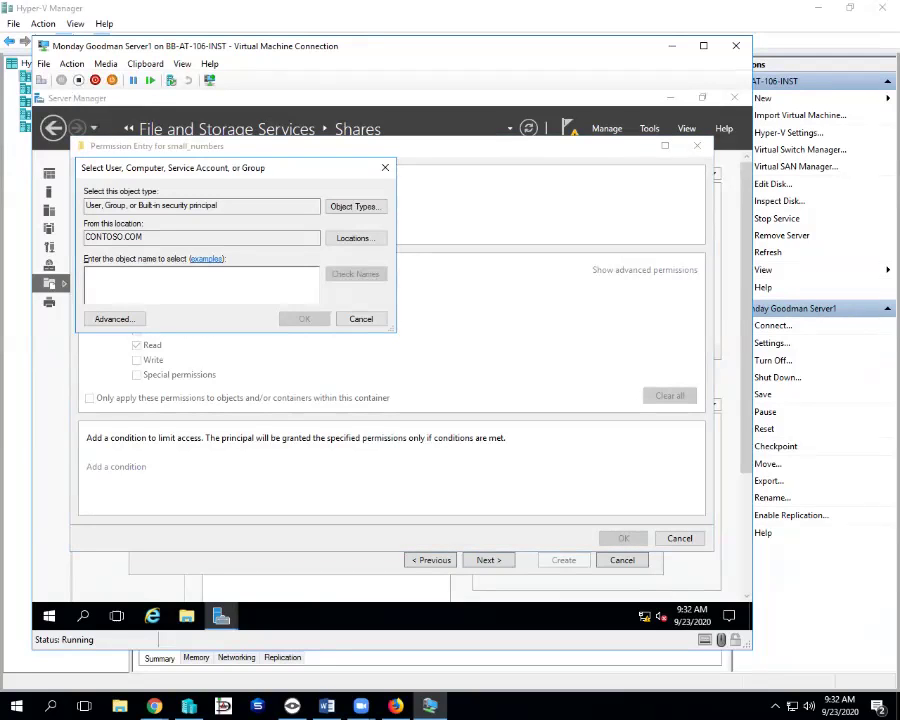
{"action": "type", "text": "domain ac"}
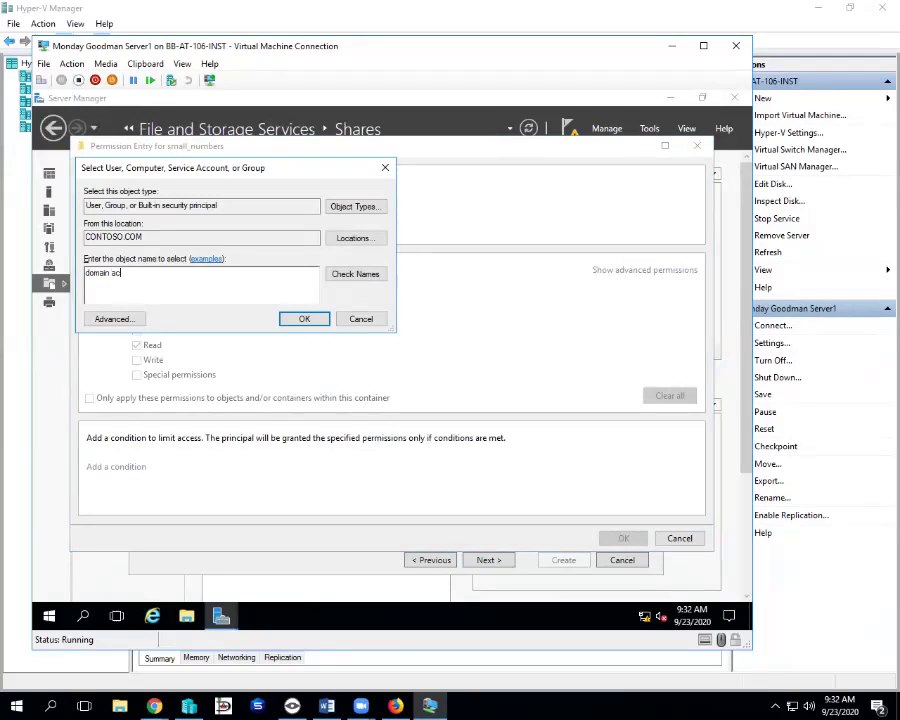
{"action": "key", "text": "Down"}
{"action": "key", "text": "Return"}
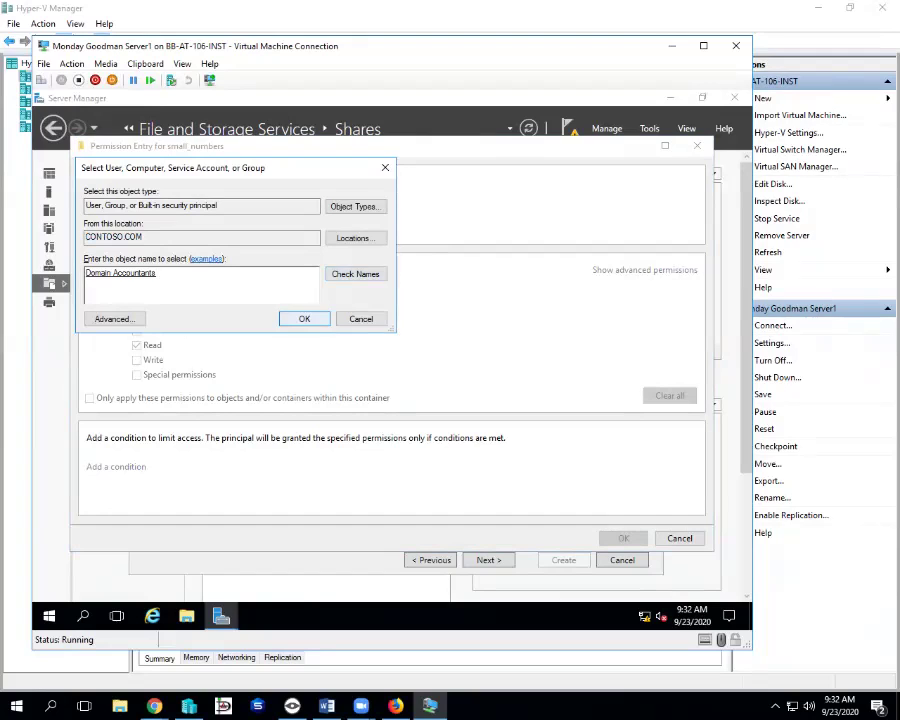
{"action": "key", "text": "Return"}
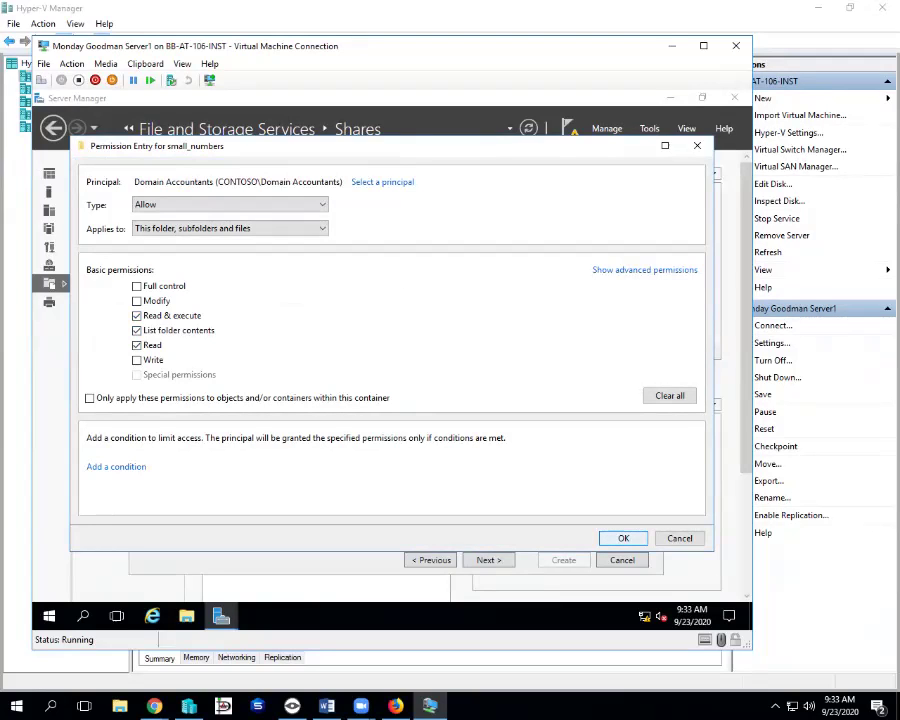
{"action": "key", "text": "Return"}
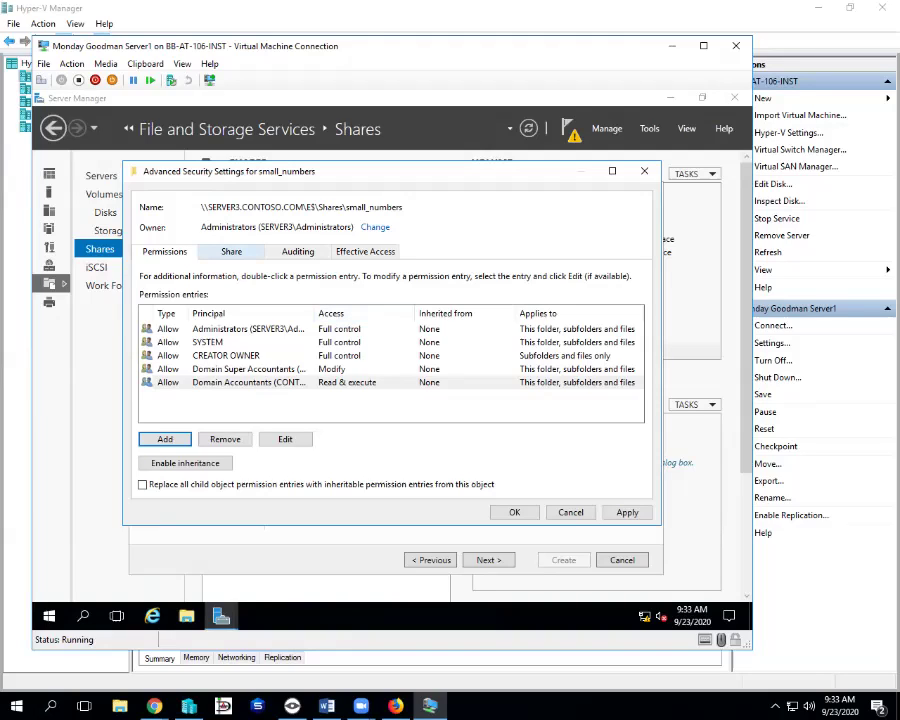
- Reduce the Everyone share permission from Full Control to Change and Read
{"action": "left_click", "coordinate": [231, 251]}
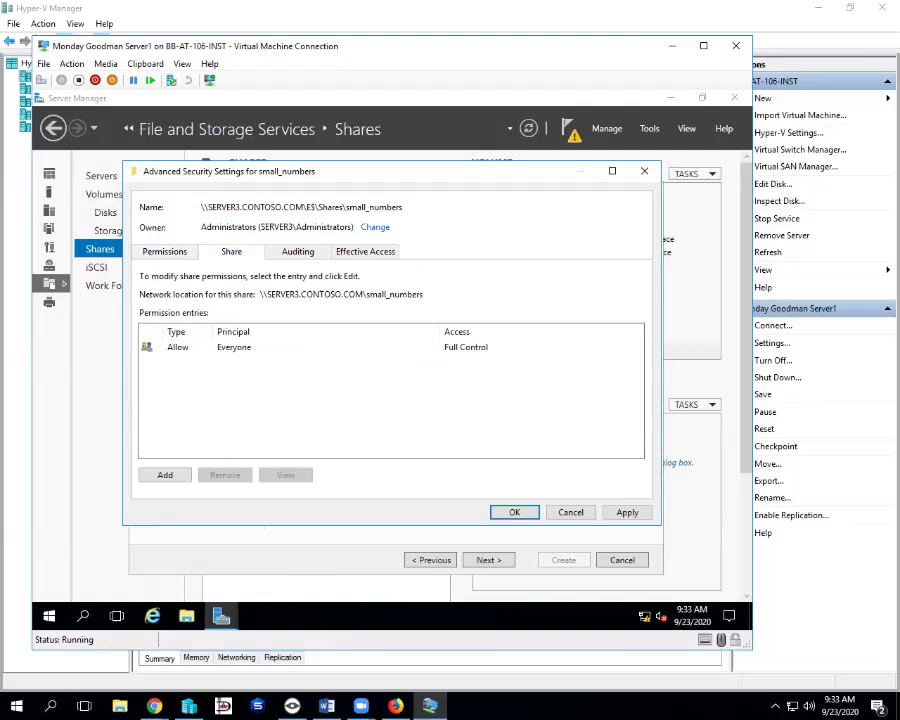
{"action": "left_click", "coordinate": [160, 347]}
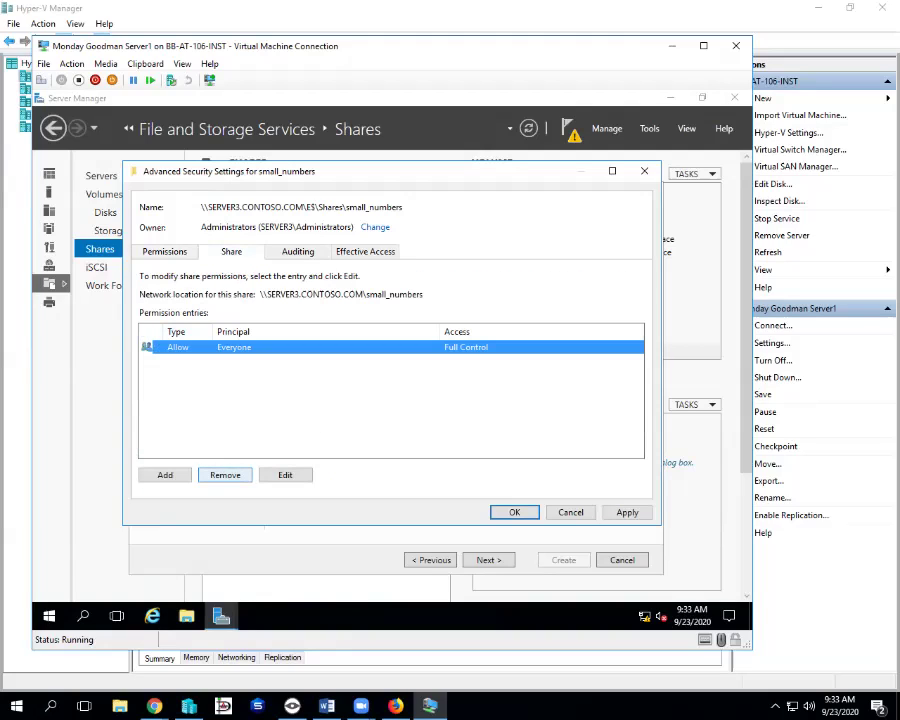
{"action": "left_click", "coordinate": [285, 475]}
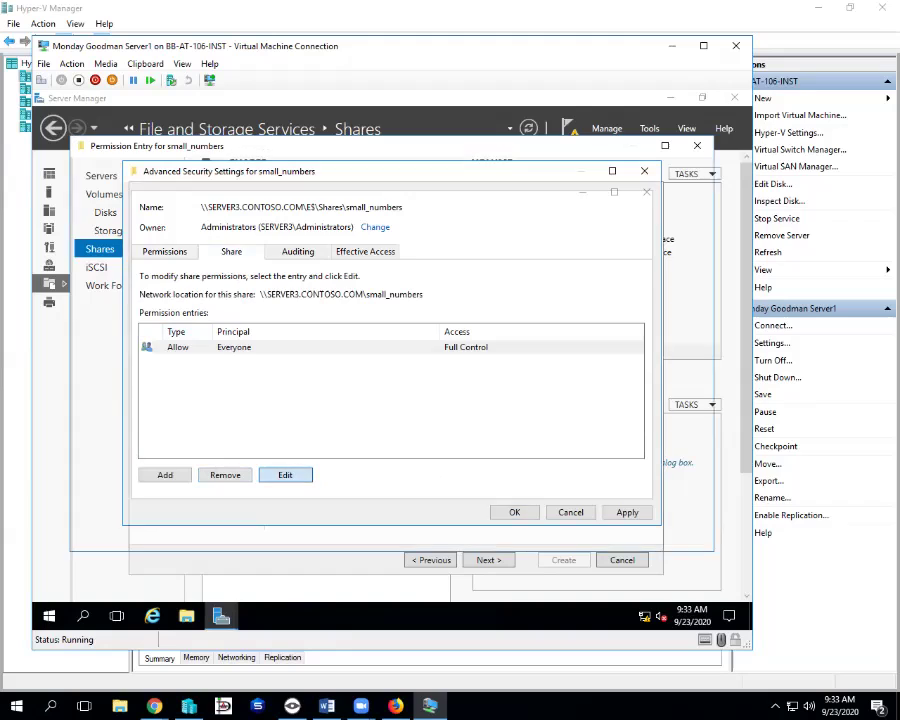
{"action": "left_click", "coordinate": [137, 270]}
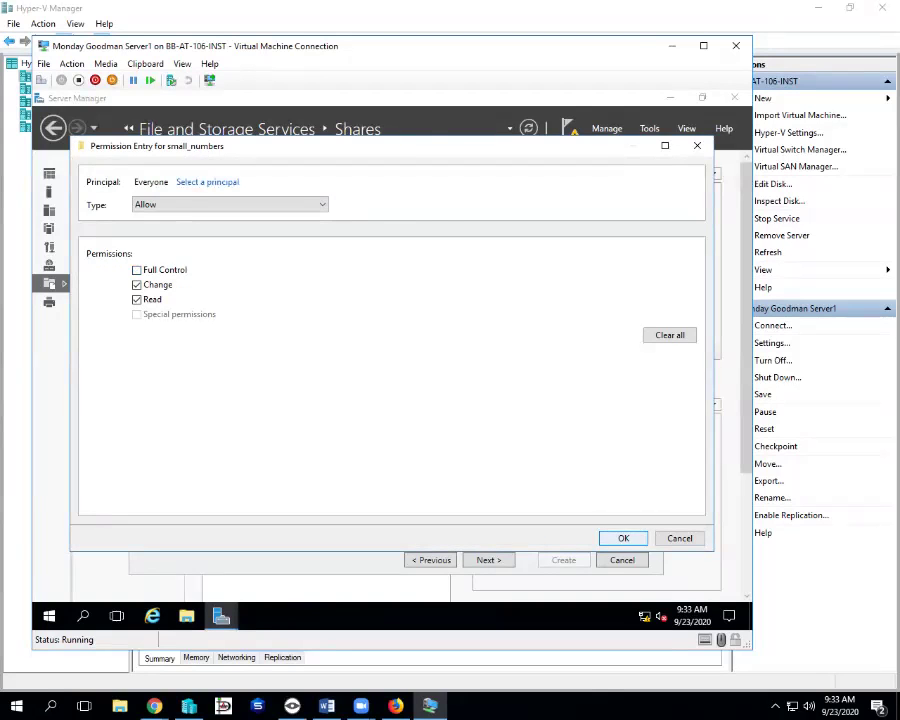
{"action": "key", "text": "Return"}
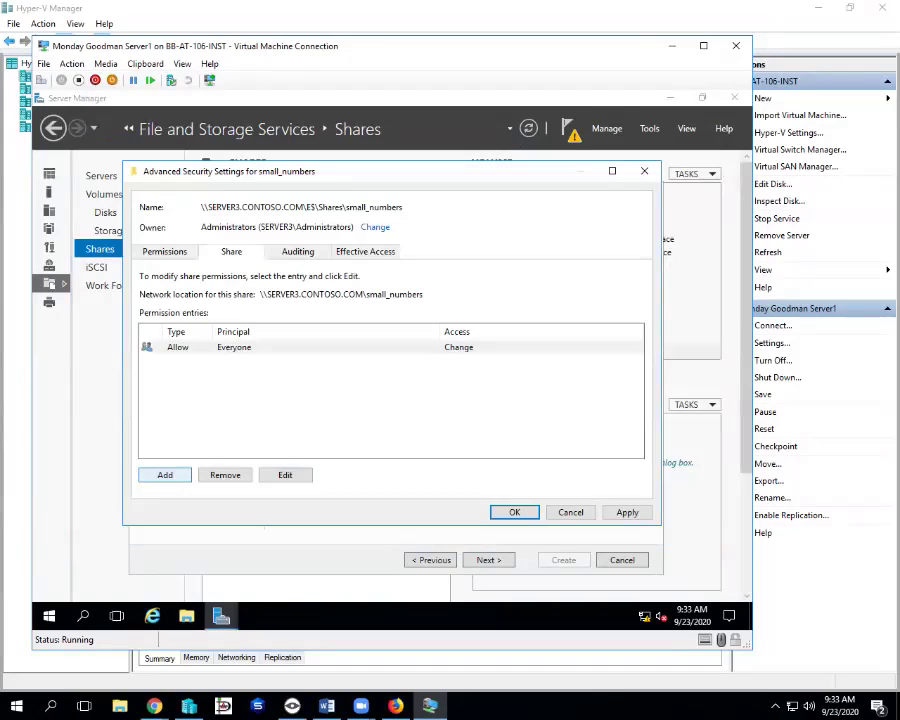
- Grant SERVER3.CONTOSO.COM's local Administrators group Full Control on the share permissions
{"action": "left_click", "coordinate": [165, 475]}
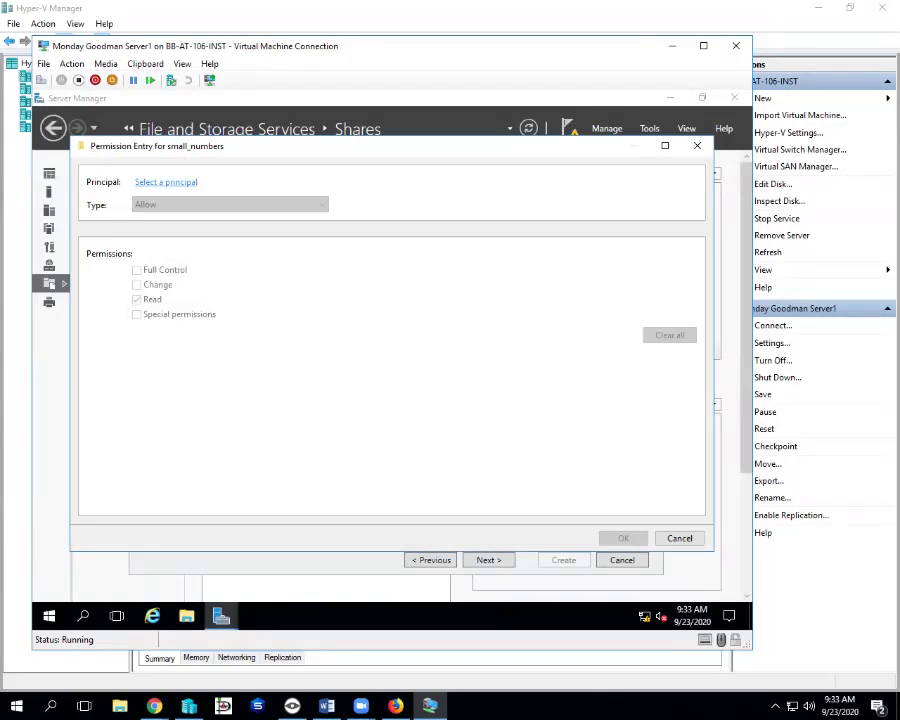
{"action": "left_click", "coordinate": [166, 182]}
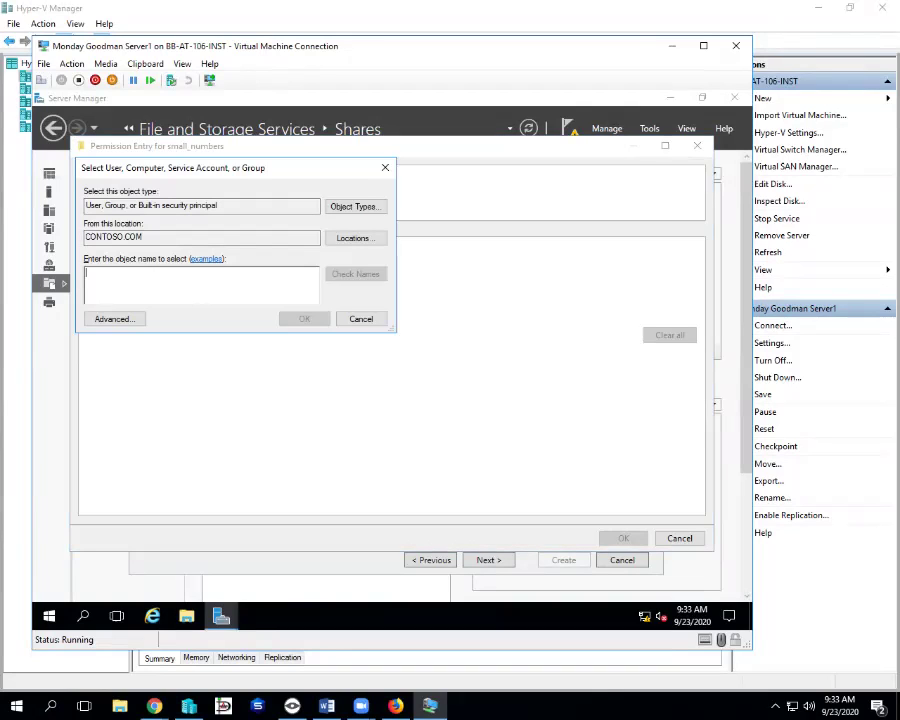
{"action": "left_click", "coordinate": [355, 237]}
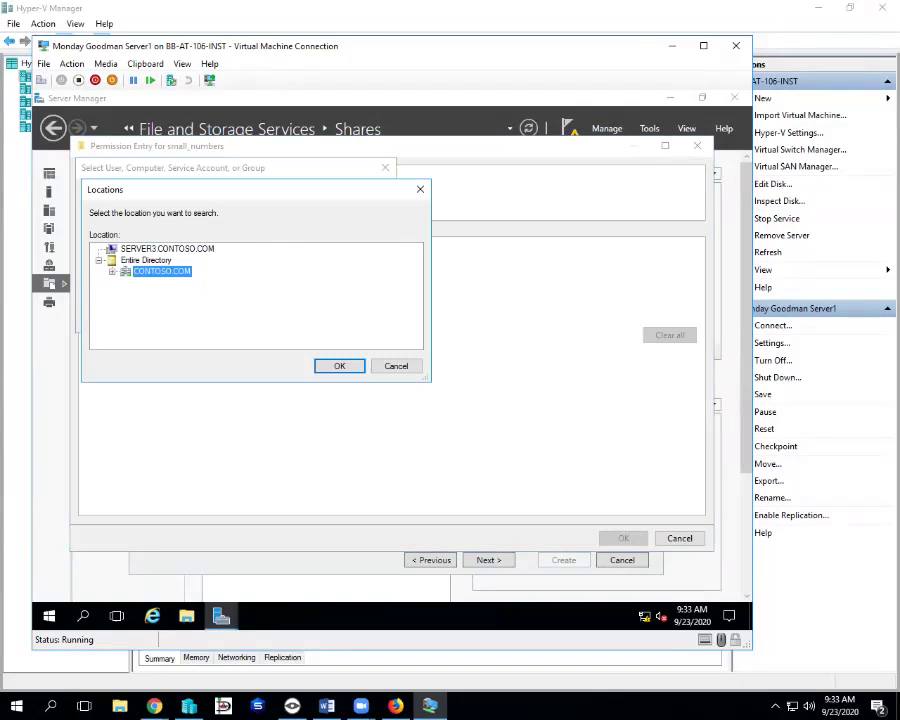
{"action": "left_click", "coordinate": [167, 248]}
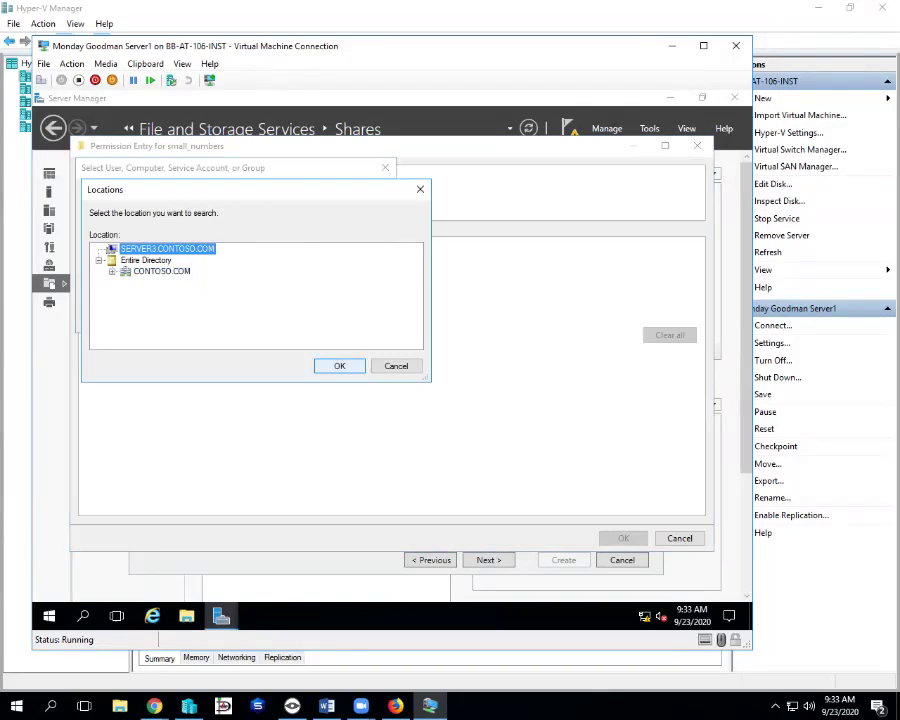
{"action": "key", "text": "Return"}
{"action": "type", "text": "a"}
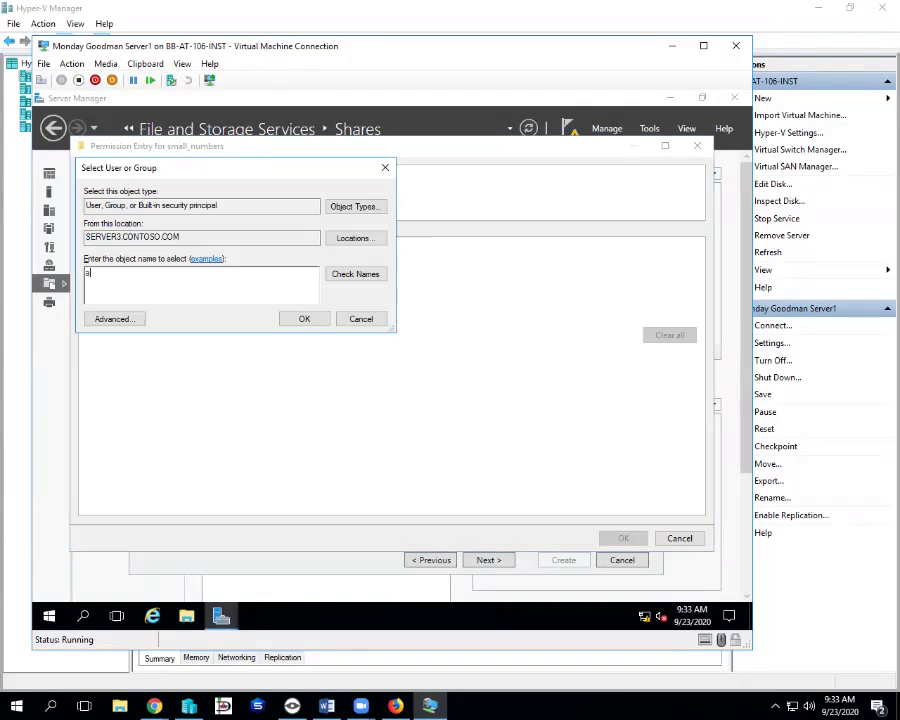
{"action": "type", "text": "dministrators"}
{"action": "key", "text": "alt+k"}
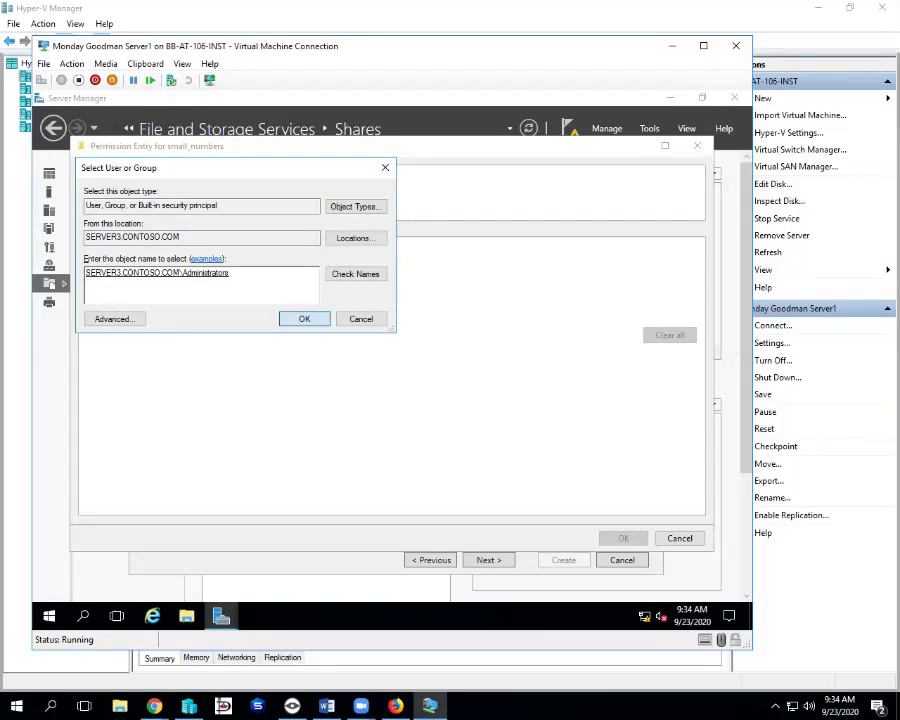
{"action": "key", "text": "Return"}
{"action": "left_click", "coordinate": [136, 270]}
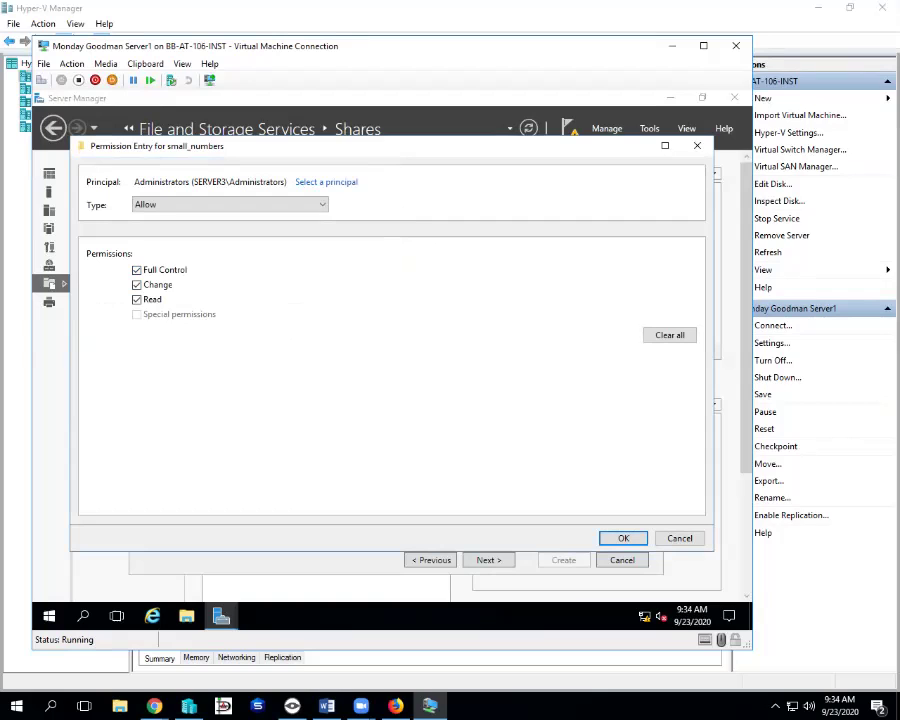
{"action": "key", "text": "Return"}
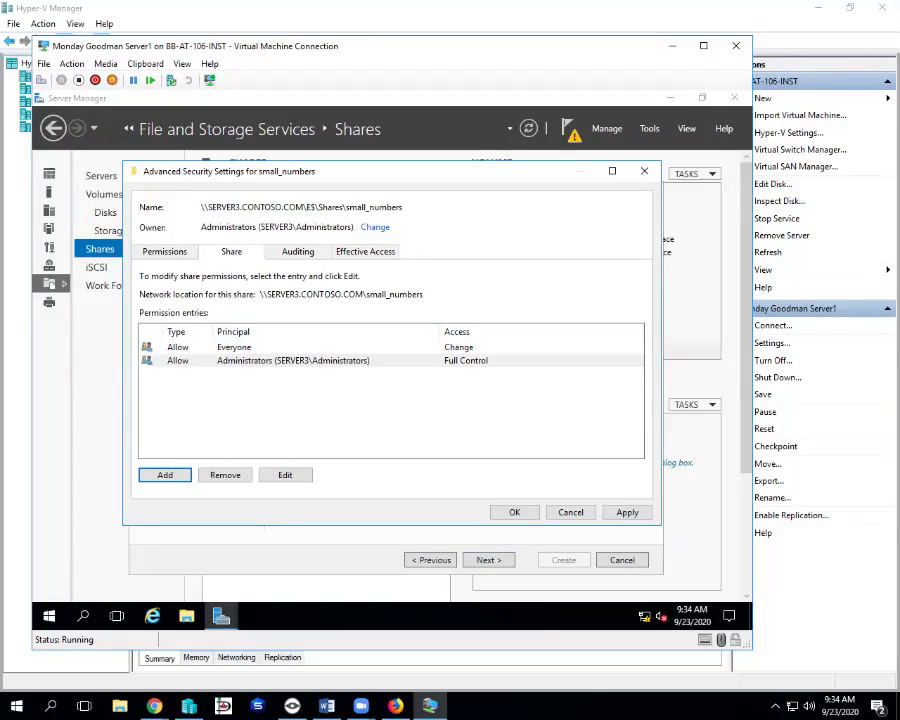
- Review the Everyone and Administrators share entries and the folder's NTFS permissions
{"action": "left_click", "coordinate": [234, 347]}
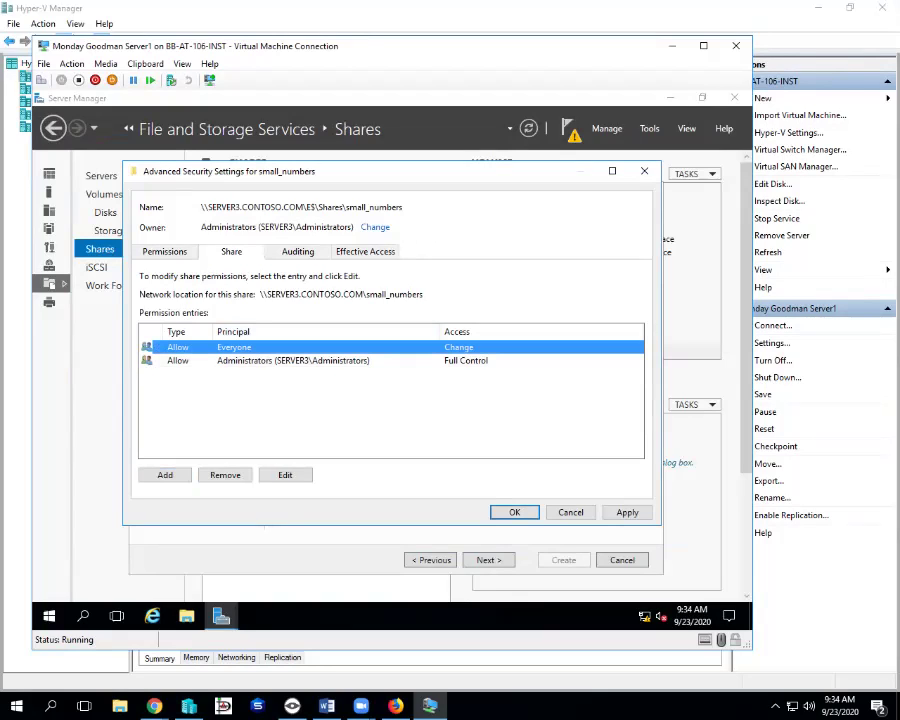
{"action": "left_click", "coordinate": [292, 360]}
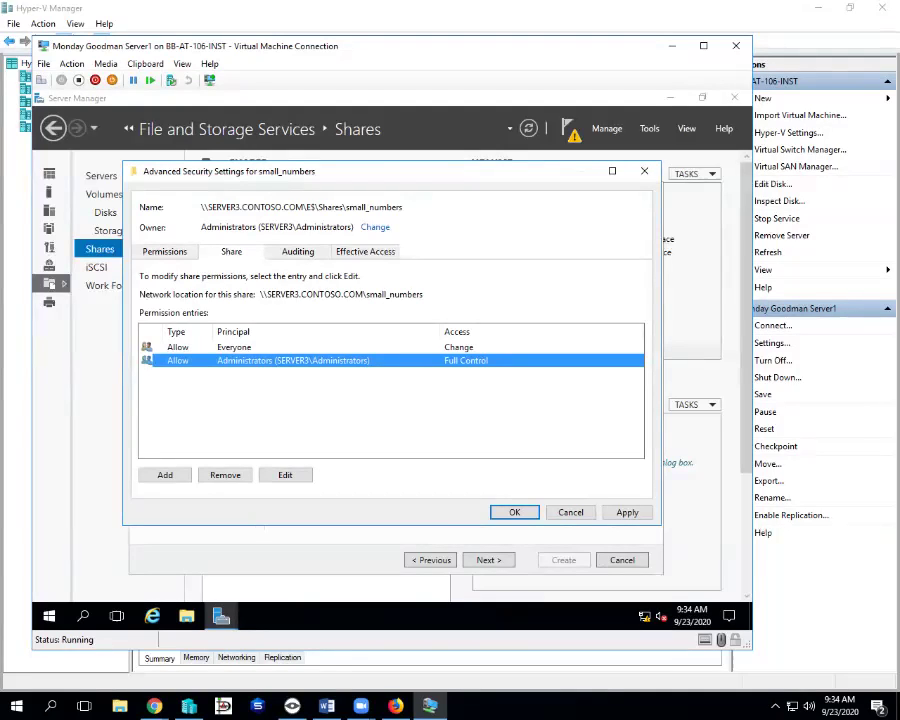
{"action": "left_click", "coordinate": [164, 251]}
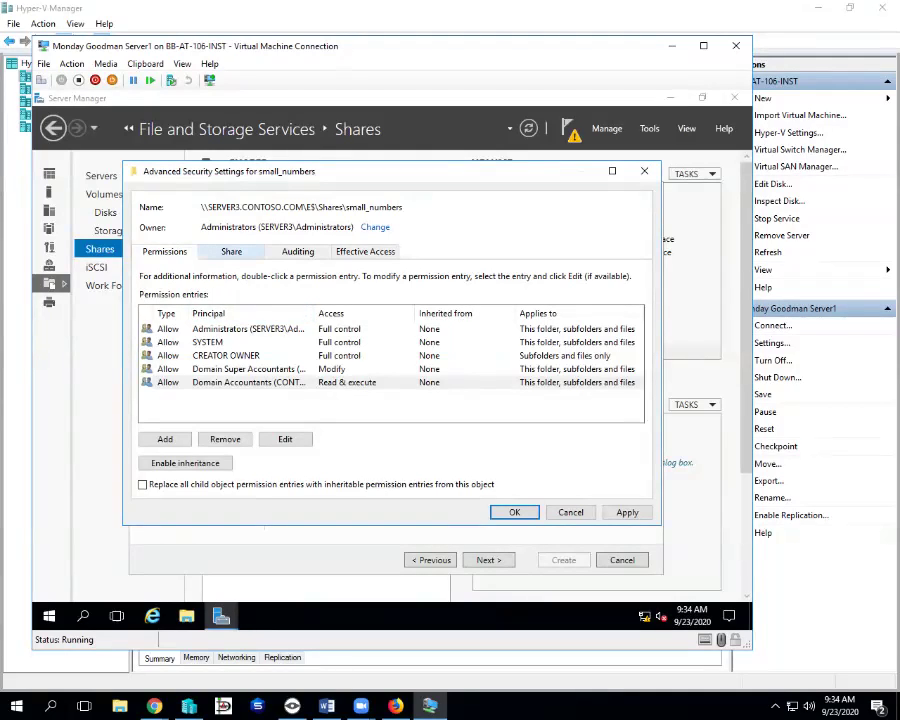
{"action": "left_click", "coordinate": [231, 251]}
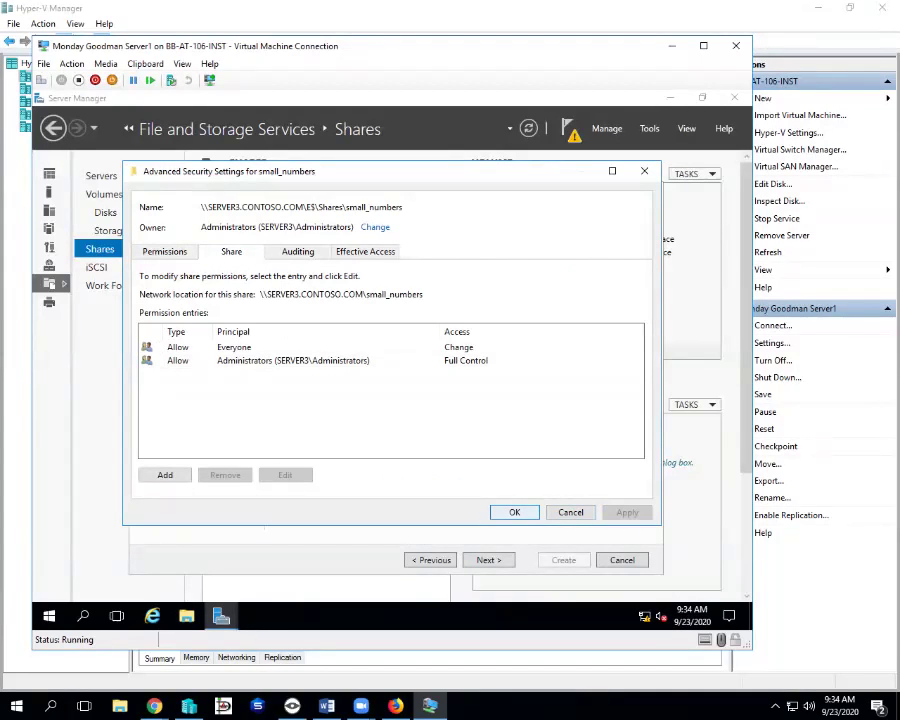
- Close Advanced Security Settings, then confirm and create the small_numbers share
{"action": "key", "text": "Return"}
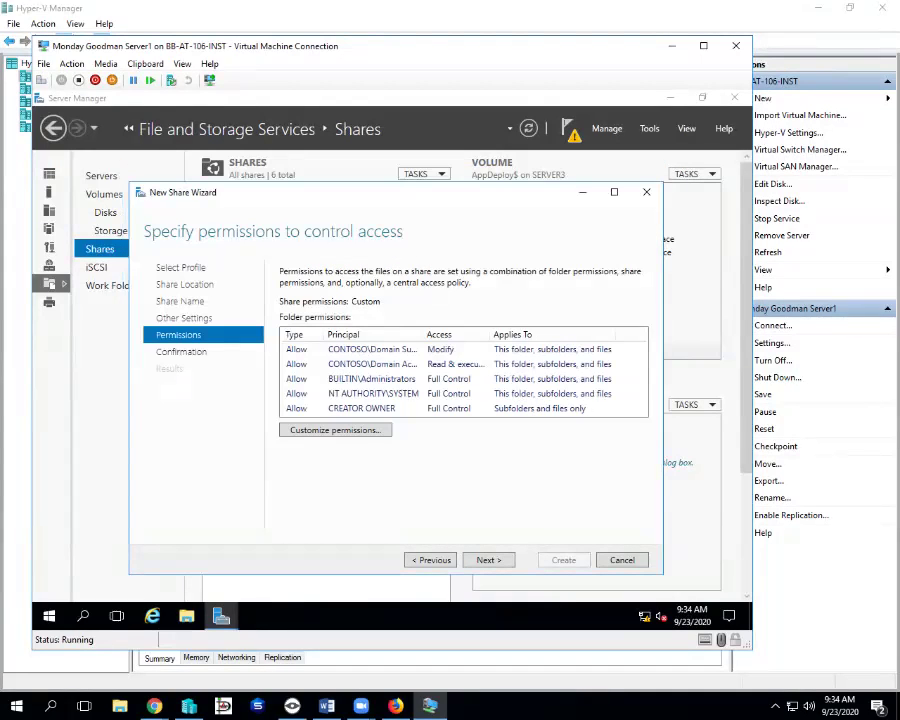
{"action": "key", "text": "Return"}
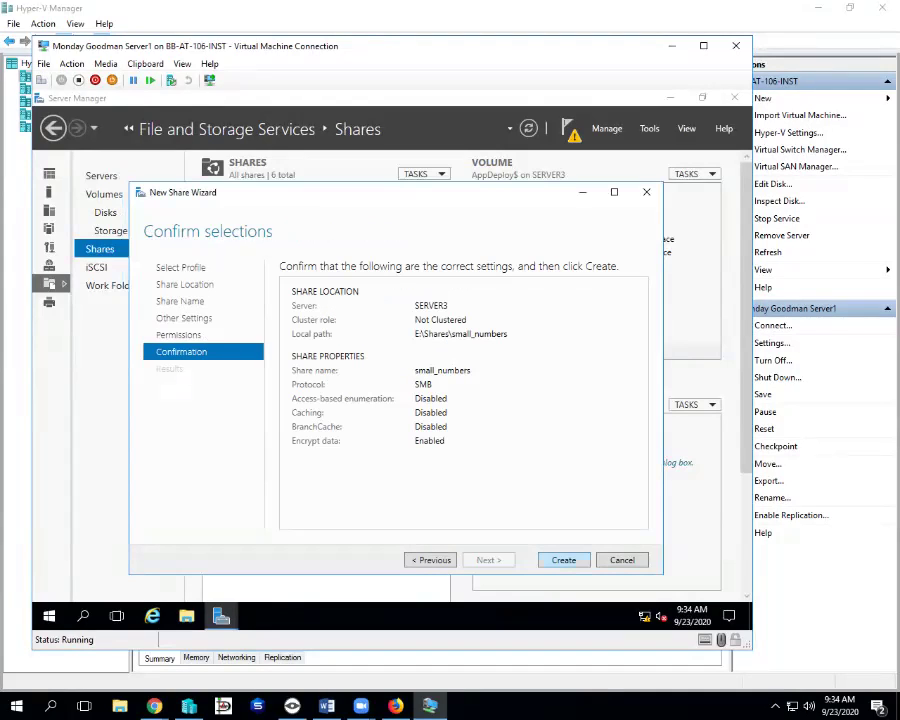
{"action": "key", "text": "Return"}
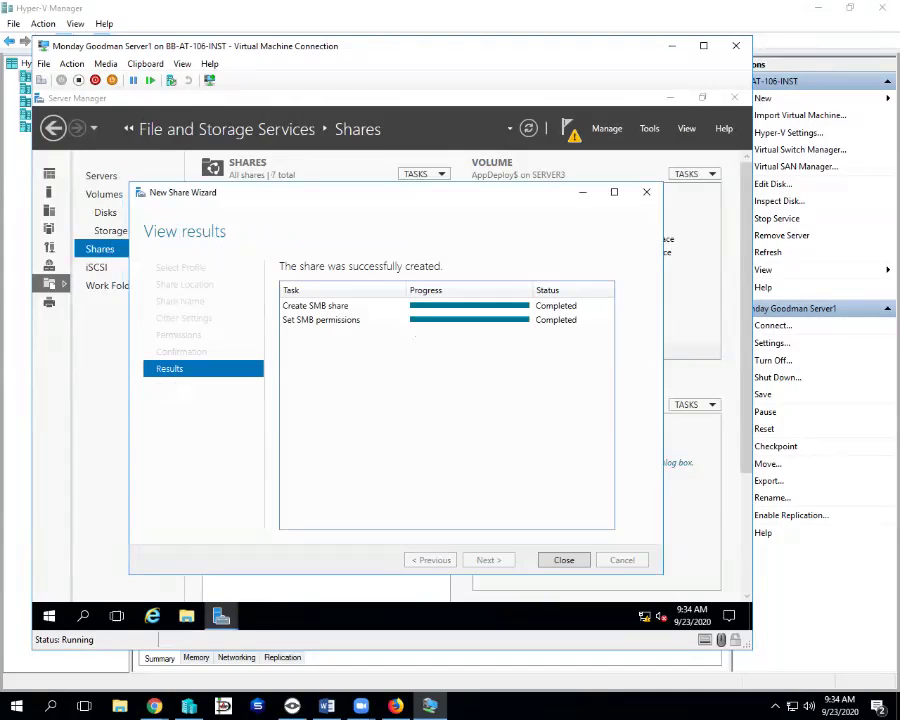
{"action": "key", "text": "Return"}
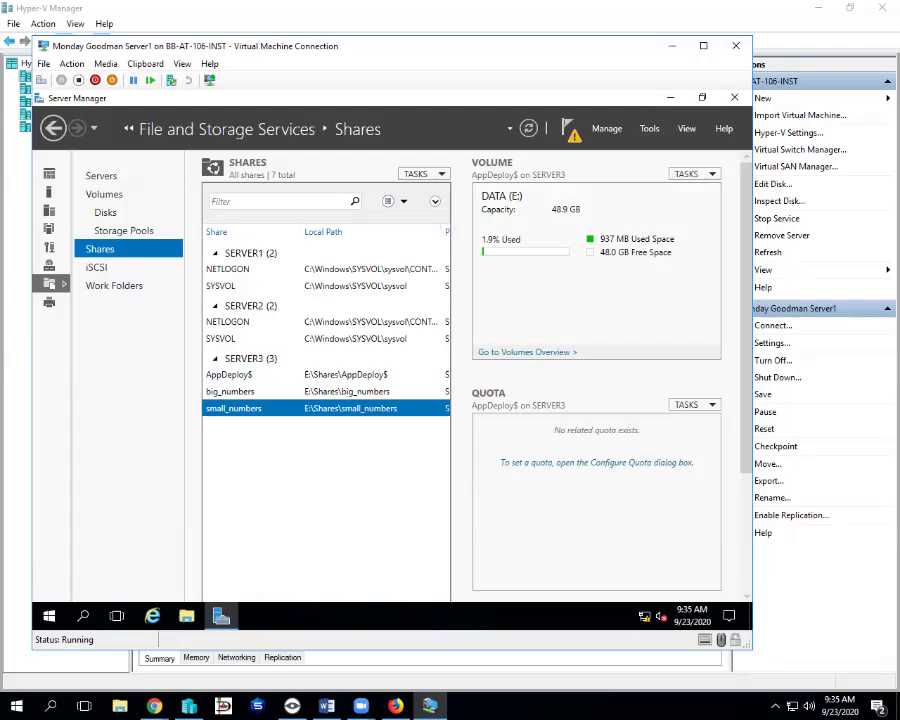
- Open small_numbers in File Explorer and copy its path \\SERVER3.CONTOSO.COM\small_numbers
{"action": "right_click", "coordinate": [246, 409]}
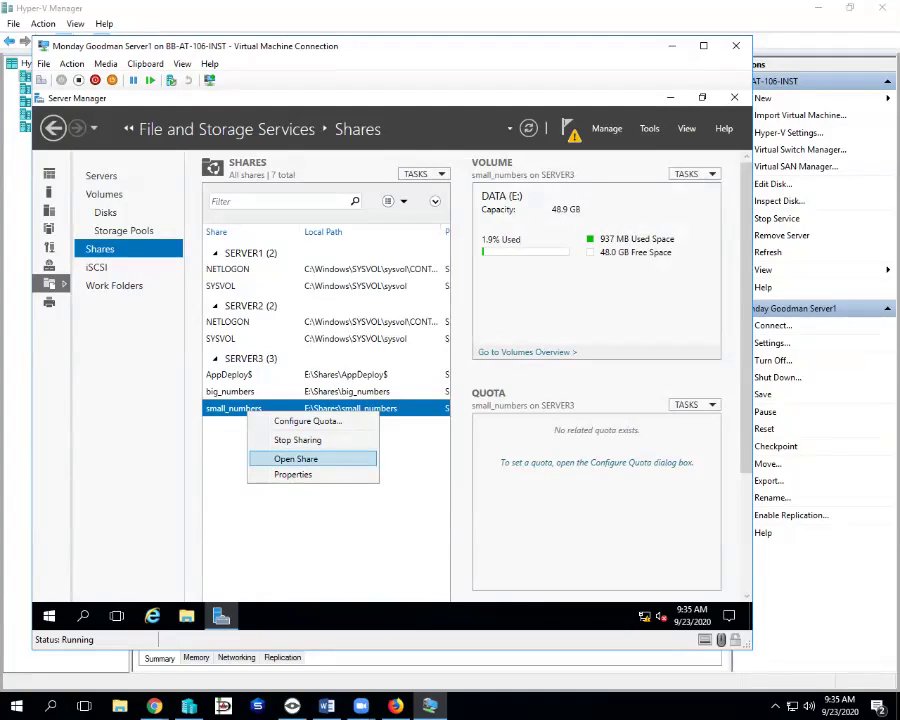
{"action": "key", "text": "Return"}
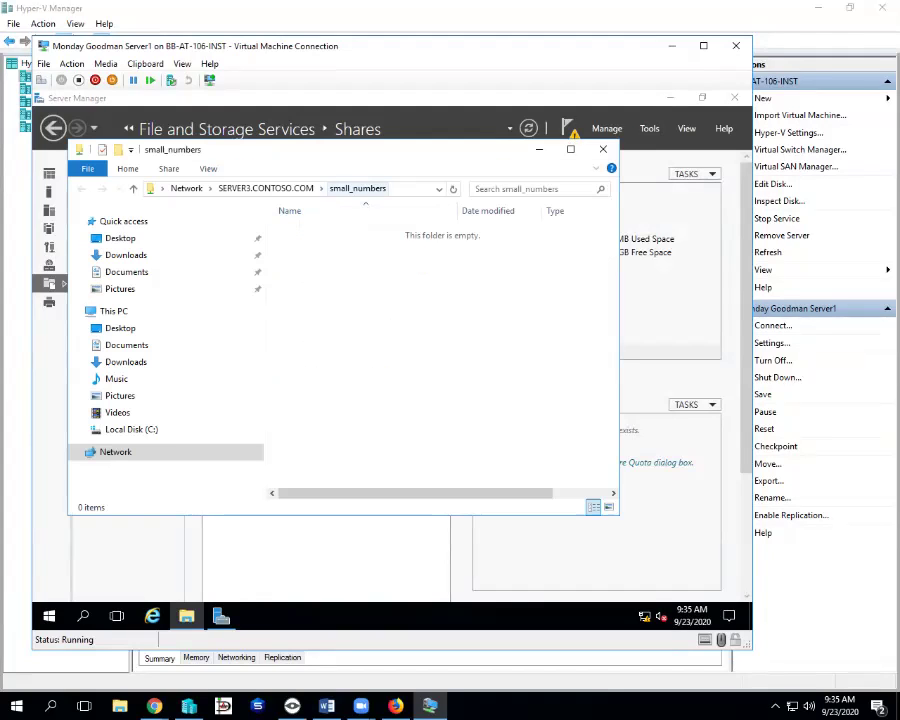
{"action": "left_click", "coordinate": [410, 188]}
{"action": "right_click", "coordinate": [300, 188]}
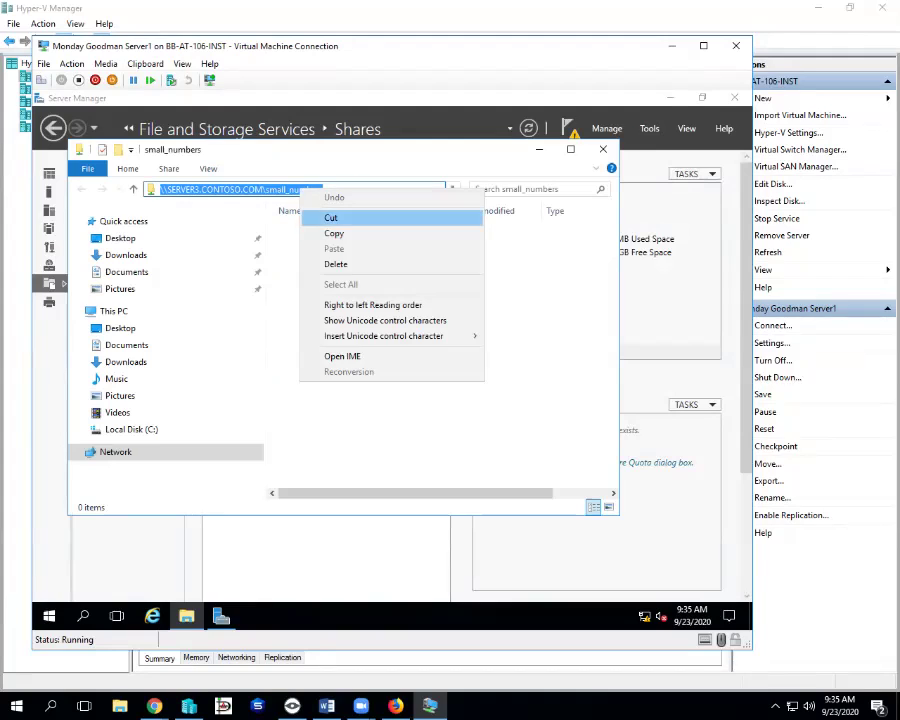
{"action": "left_click", "coordinate": [334, 233]}
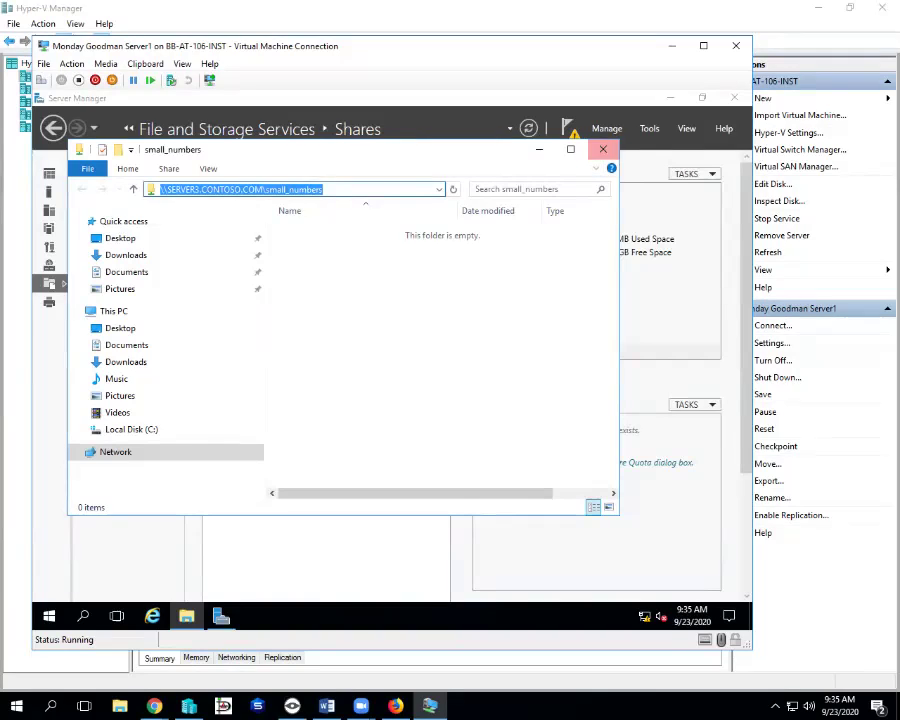
- Launch Group Policy Management from Server Manager's Tools menu and bring its window forward
{"action": "left_click", "coordinate": [649, 129]}
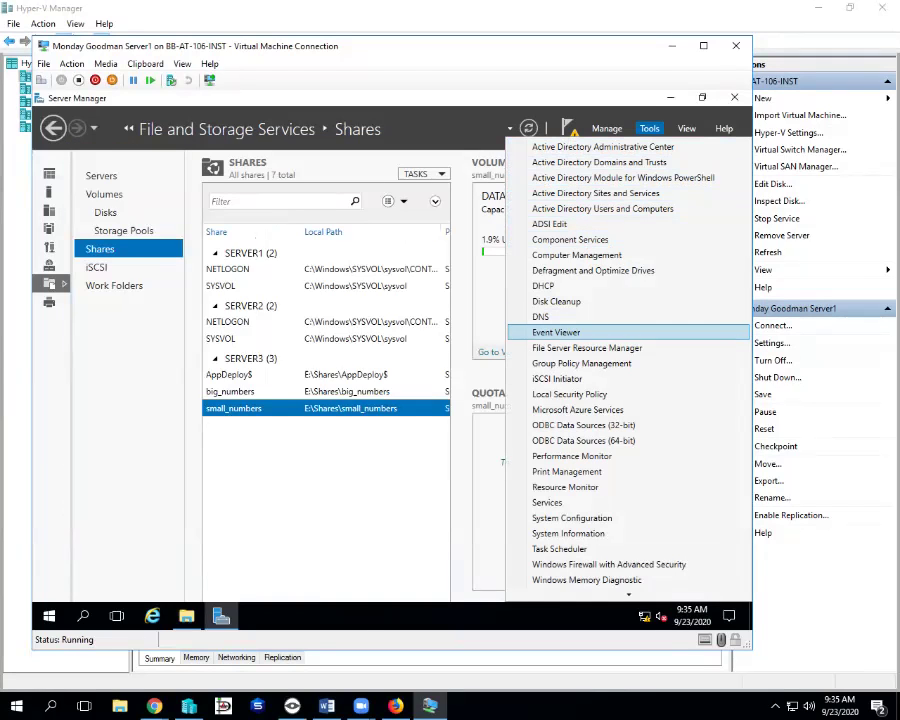
{"action": "left_click", "coordinate": [581, 363]}
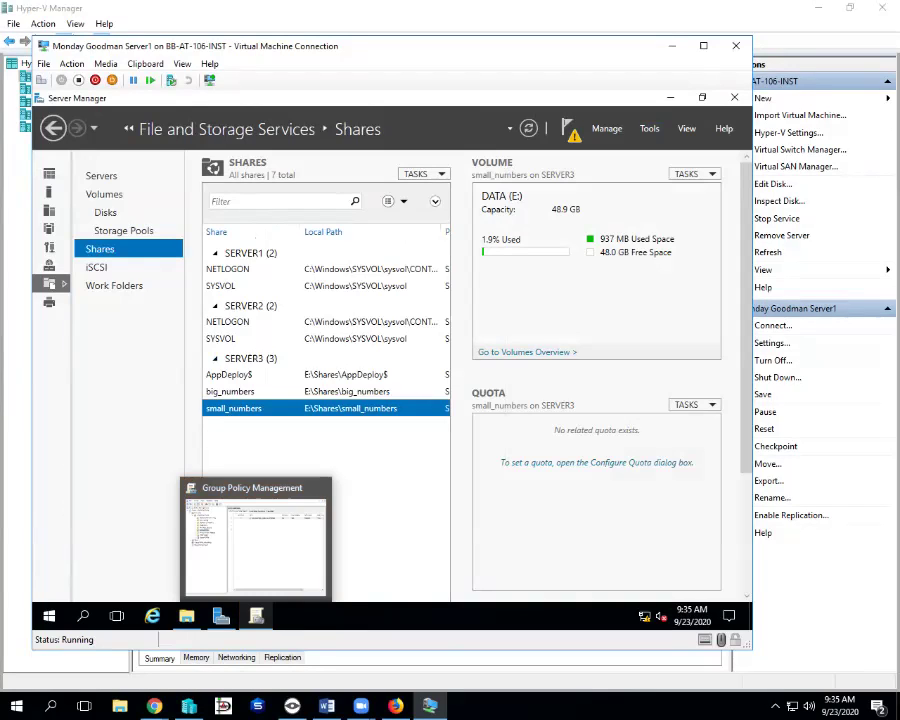
{"action": "left_click", "coordinate": [256, 616]}
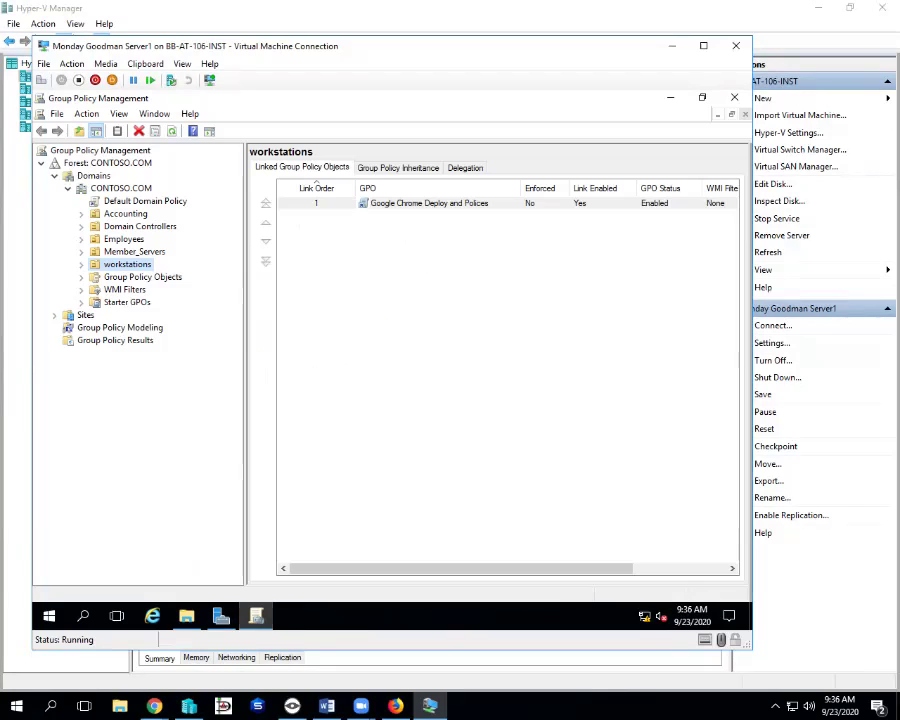
- Create a new GPO named 'Drive Maps for Acct Dept' and link it to the Accounting OU
{"action": "left_click", "coordinate": [125, 213]}
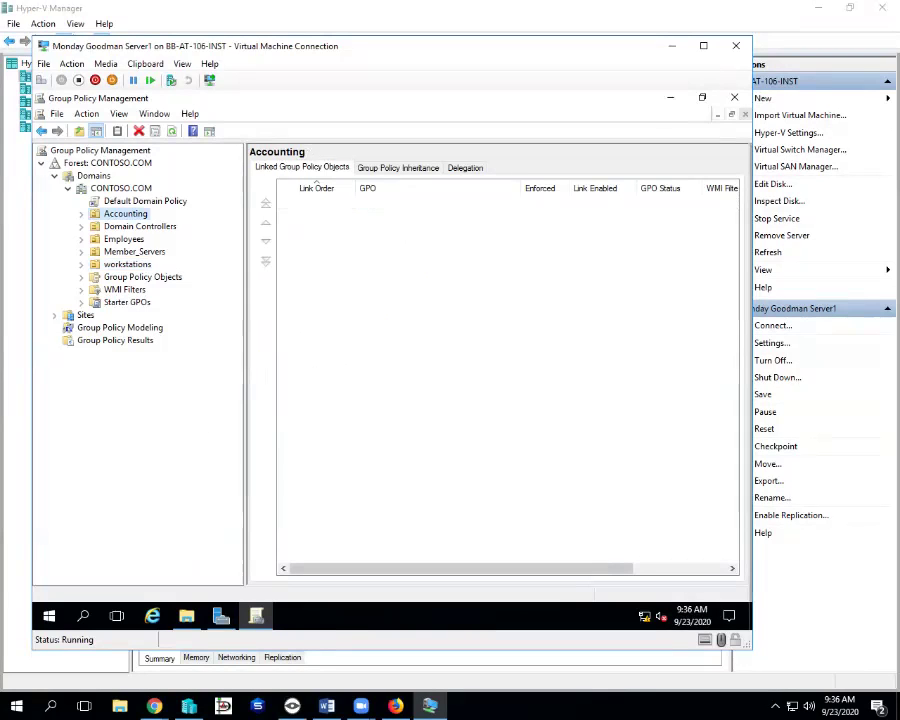
{"action": "right_click", "coordinate": [136, 214]}
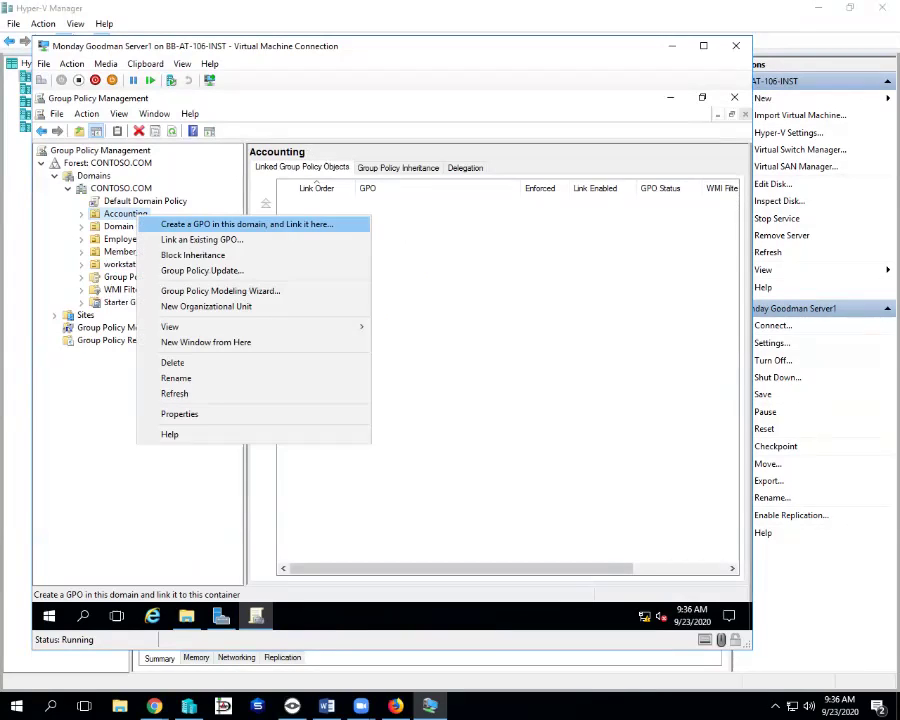
{"action": "key", "text": "Return"}
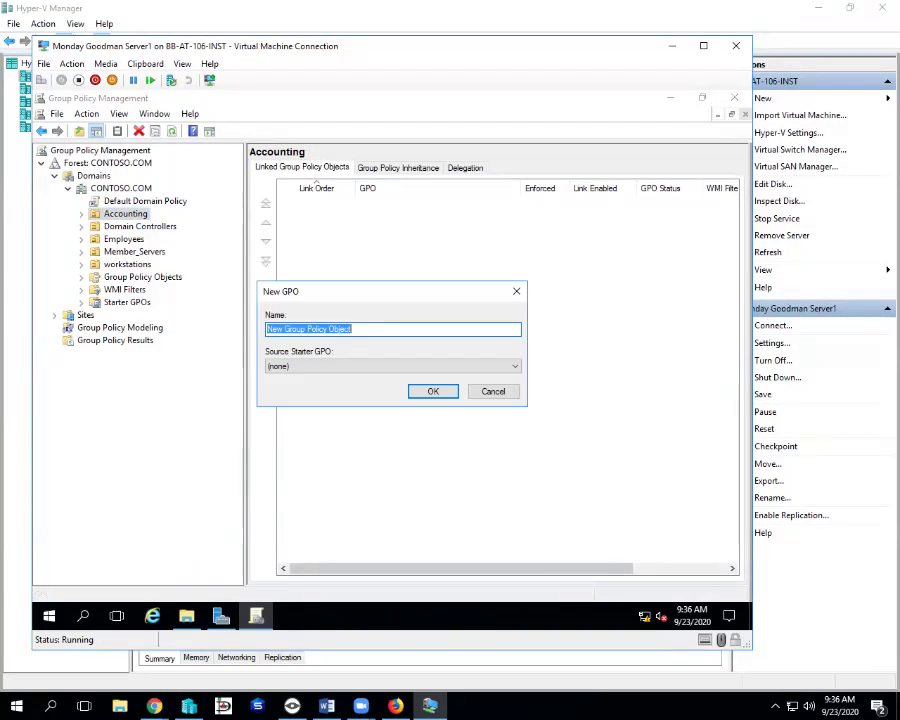
{"action": "type", "text": "Dr"}
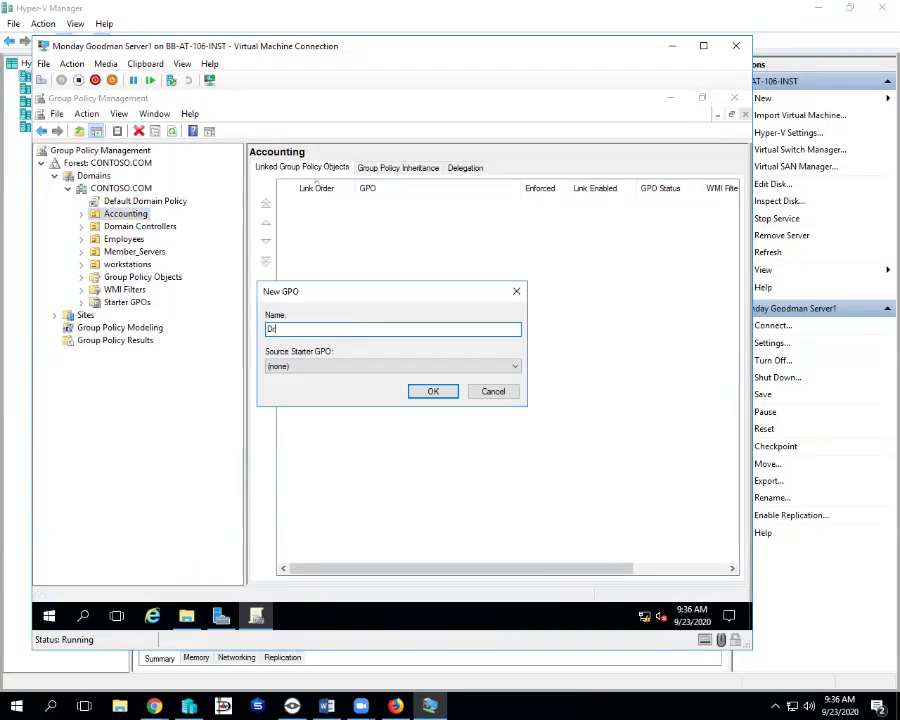
{"action": "type", "text": "ive Maps for Acct Dept"}
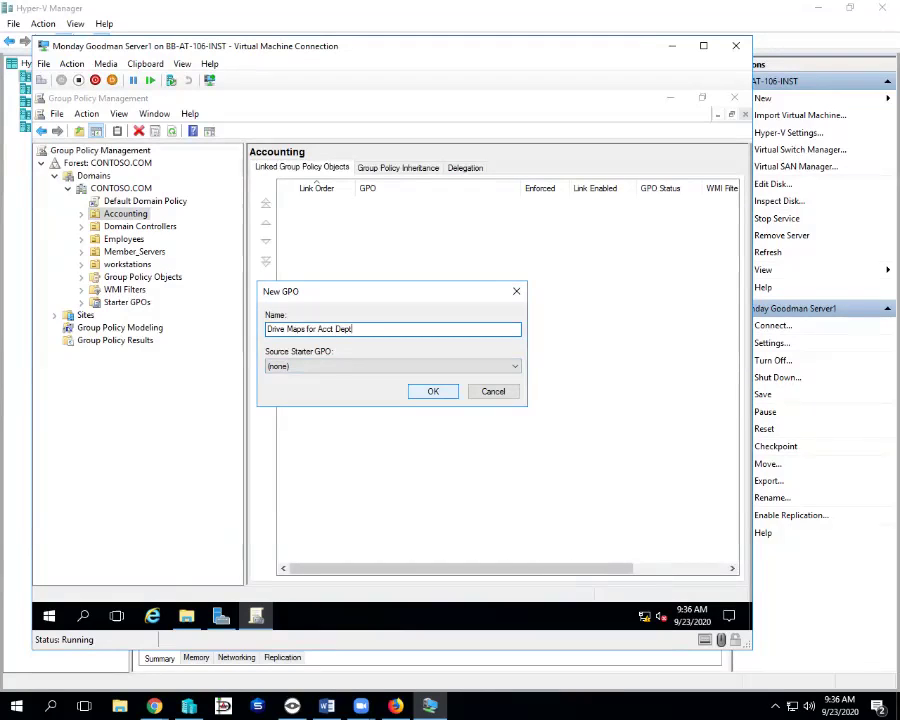
{"action": "key", "text": "Return"}
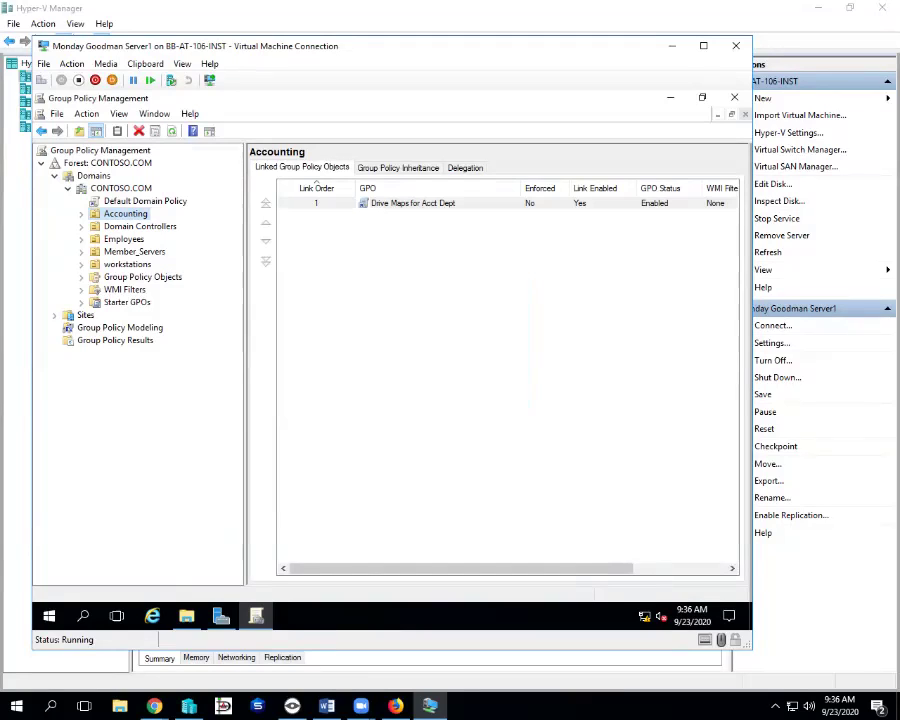
- Edit the Drive Maps for Acct Dept GPO in the Group Policy Management Editor
{"action": "right_click", "coordinate": [405, 205]}
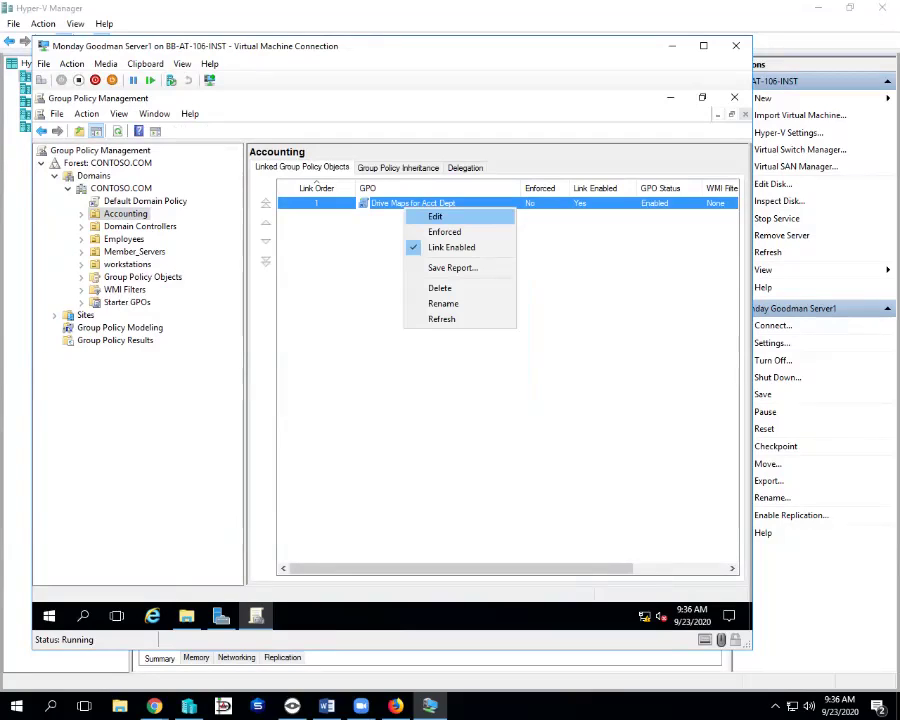
{"action": "key", "text": "Return"}
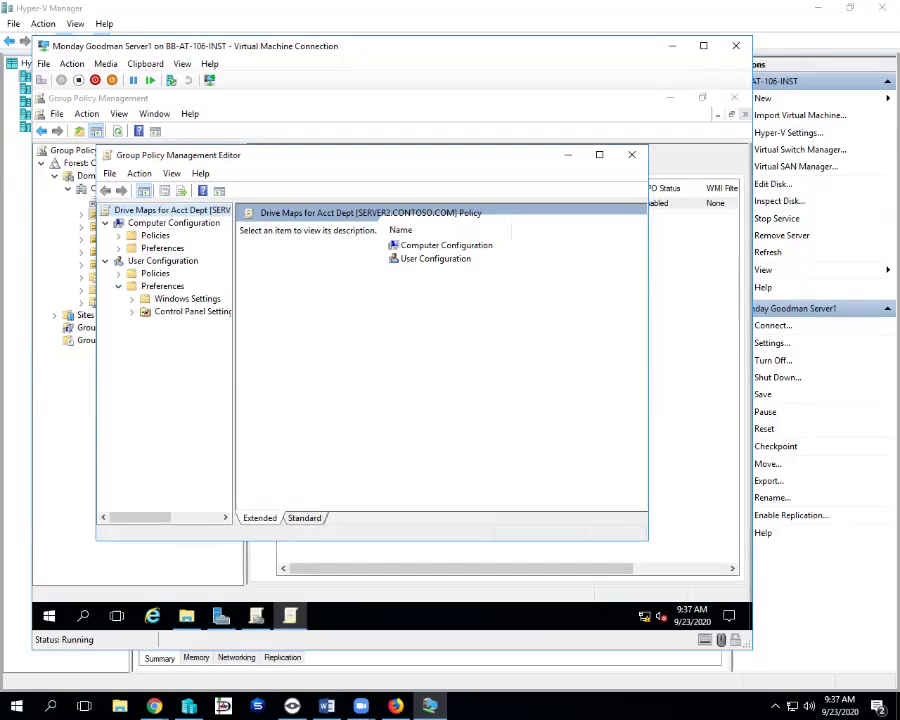
- Go to User Configuration > Preferences > Windows Settings > Drive Maps and bring up the New options
{"action": "left_click", "coordinate": [131, 298]}
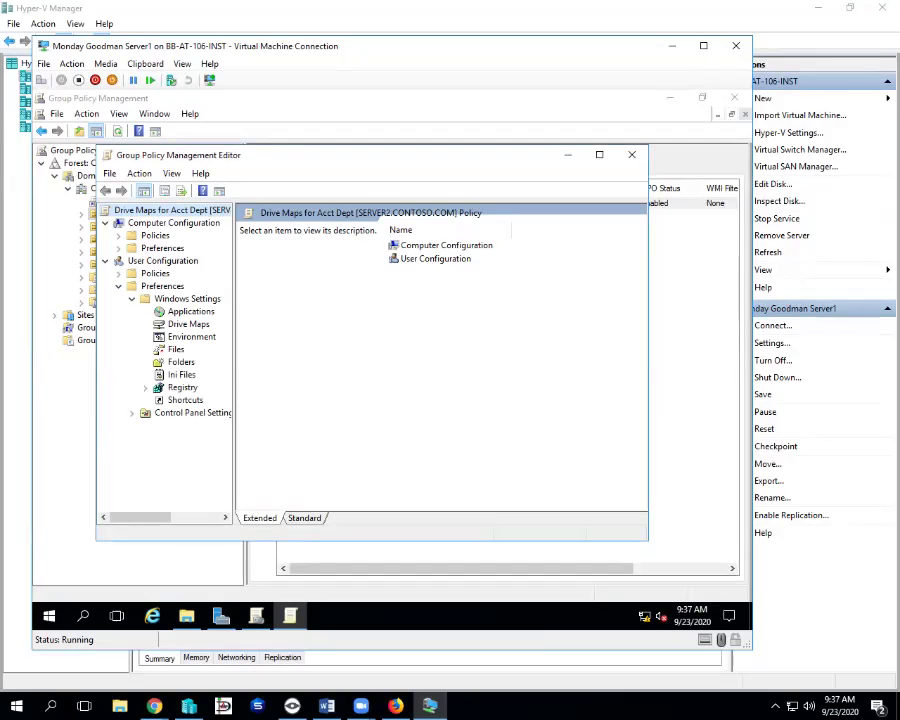
{"action": "left_click", "coordinate": [188, 324]}
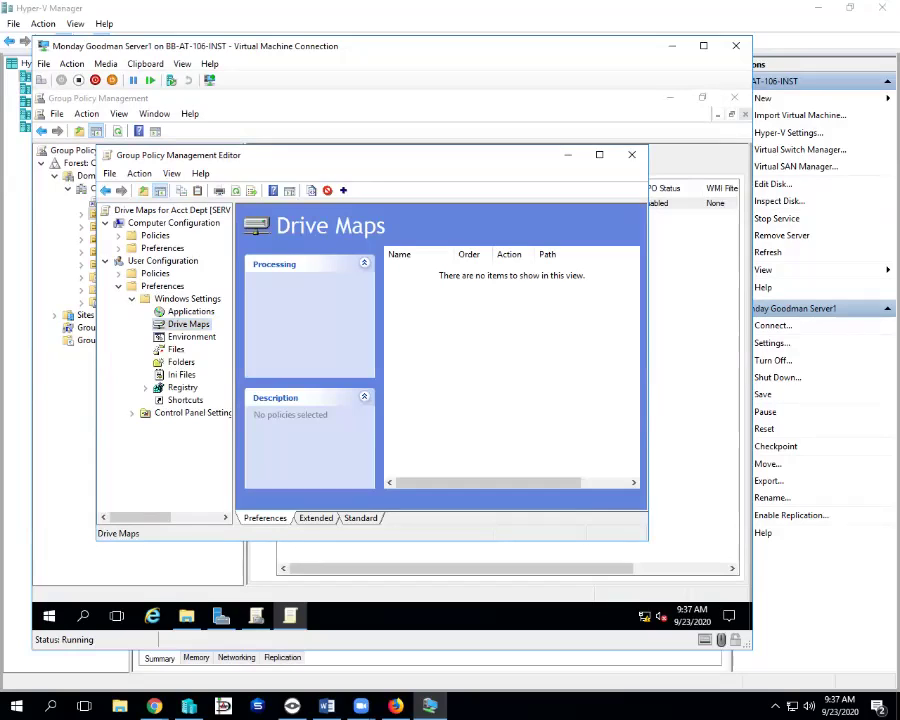
{"action": "right_click", "coordinate": [428, 318]}
{"action": "mouse_move", "coordinate": [462, 325]}
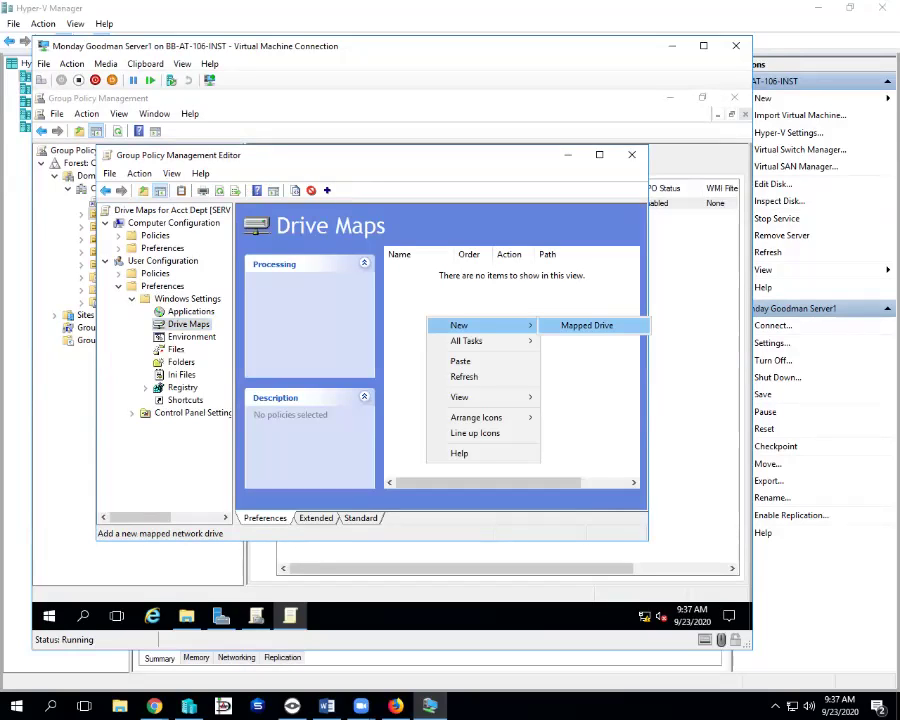
- Create a new mapped drive with location \\SERVER3.CONTOSO.COM\small_numbers and label ACCT
{"action": "left_click", "coordinate": [587, 325]}
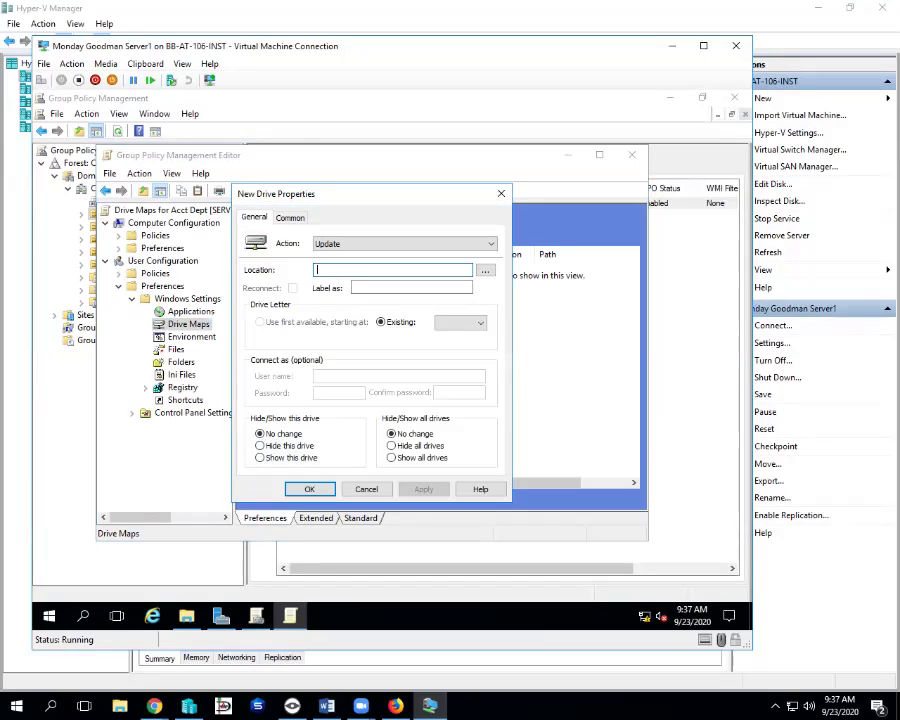
{"action": "right_click", "coordinate": [333, 268]}
{"action": "left_click", "coordinate": [352, 327]}
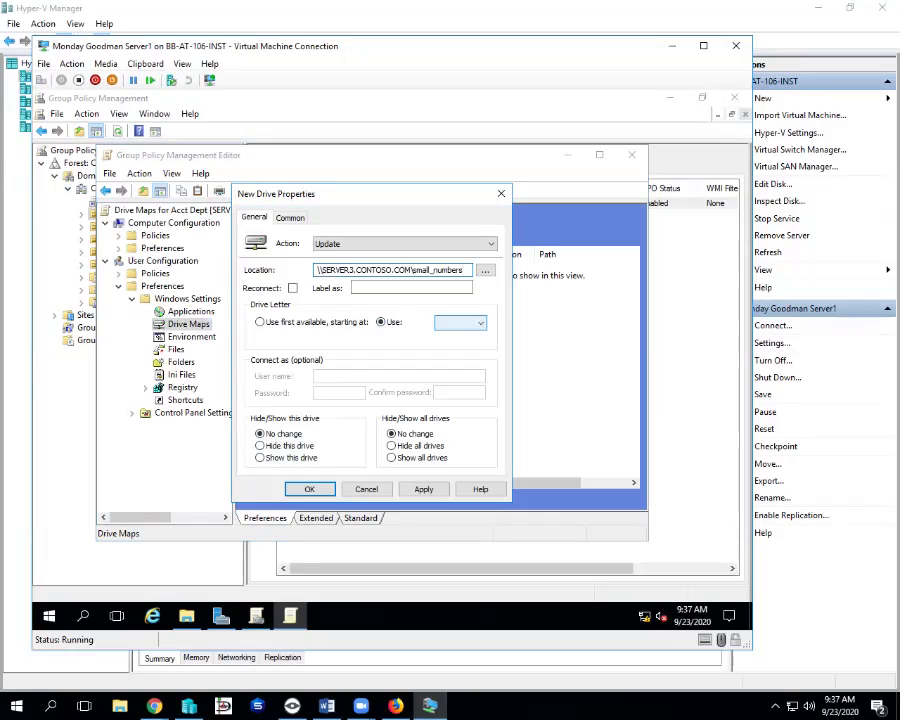
{"action": "left_click", "coordinate": [411, 288]}
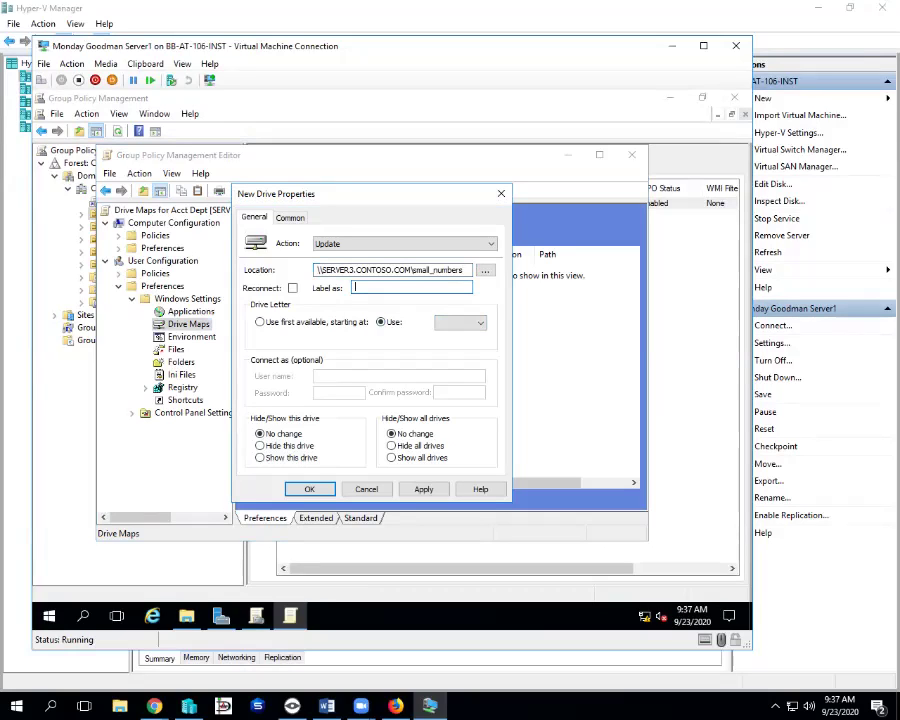
{"action": "type", "text": "ACCT"}
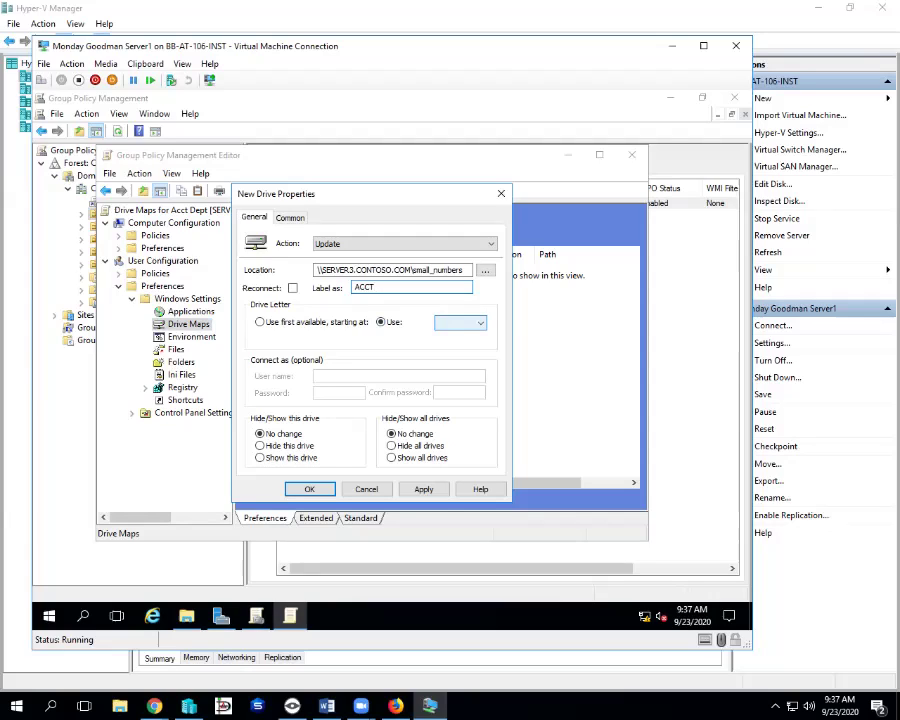
- Assign drive letter S, keep the Update action, and apply the mapping
{"action": "left_click", "coordinate": [460, 322]}
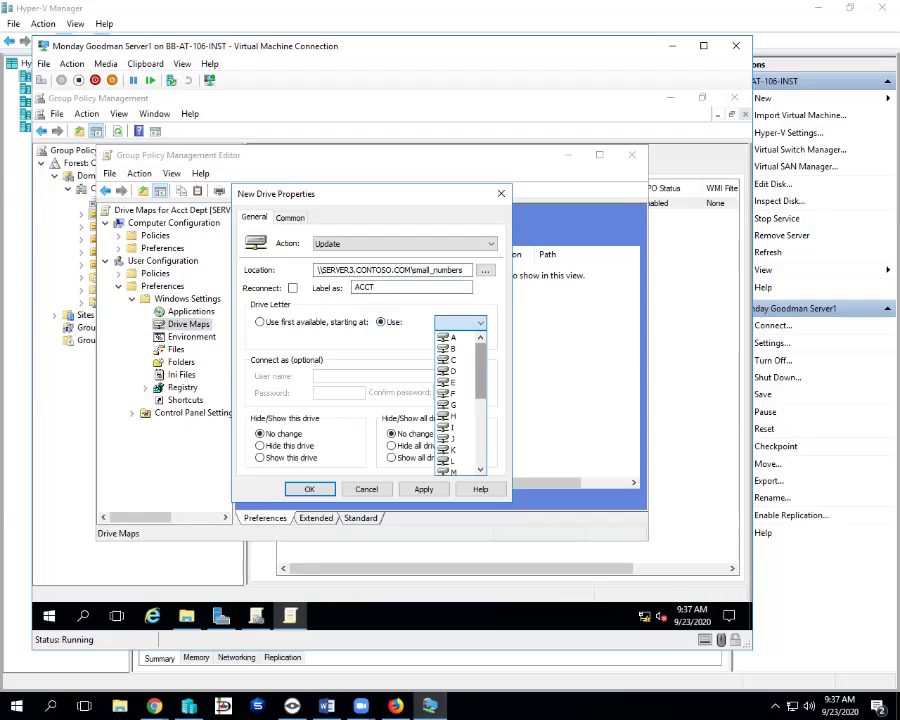
{"action": "scroll", "coordinate": [458, 405], "scroll_direction": "down", "scroll_amount": 2}
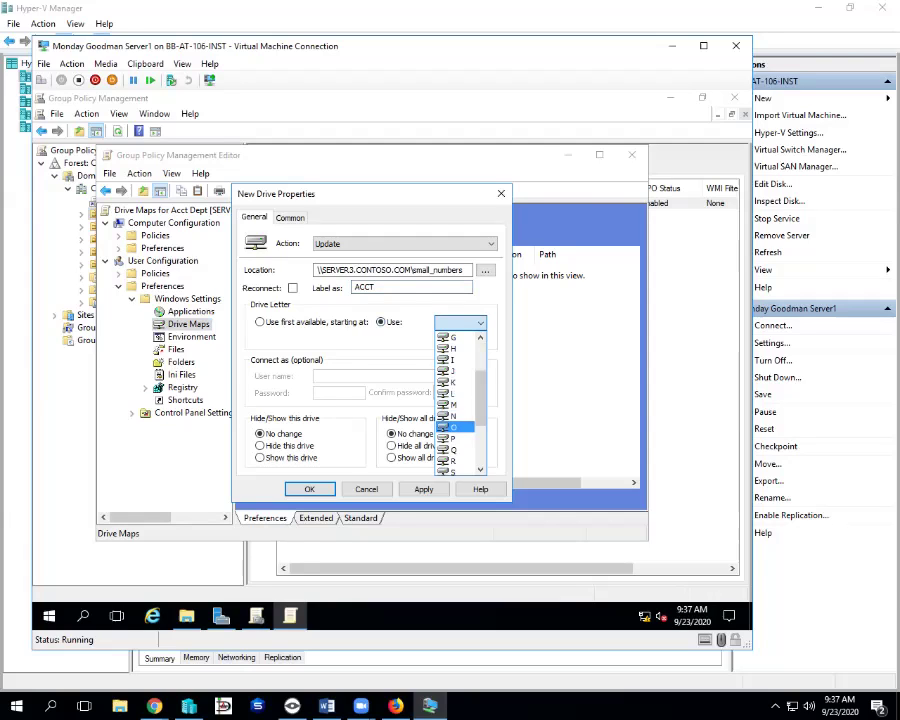
{"action": "scroll", "coordinate": [455, 435], "scroll_direction": "down", "scroll_amount": 2}
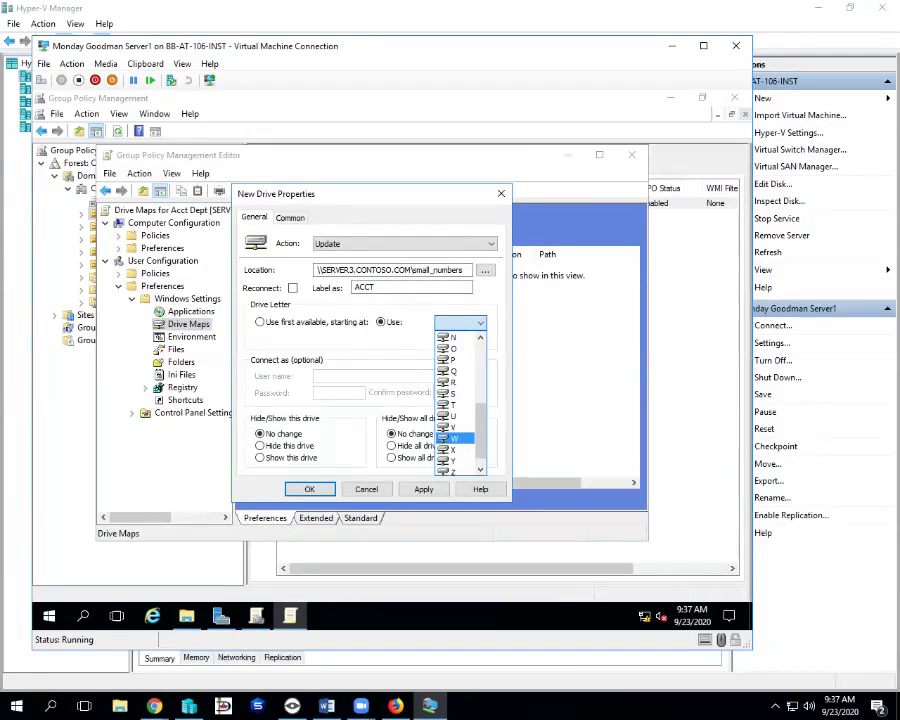
{"action": "left_click", "coordinate": [450, 393]}
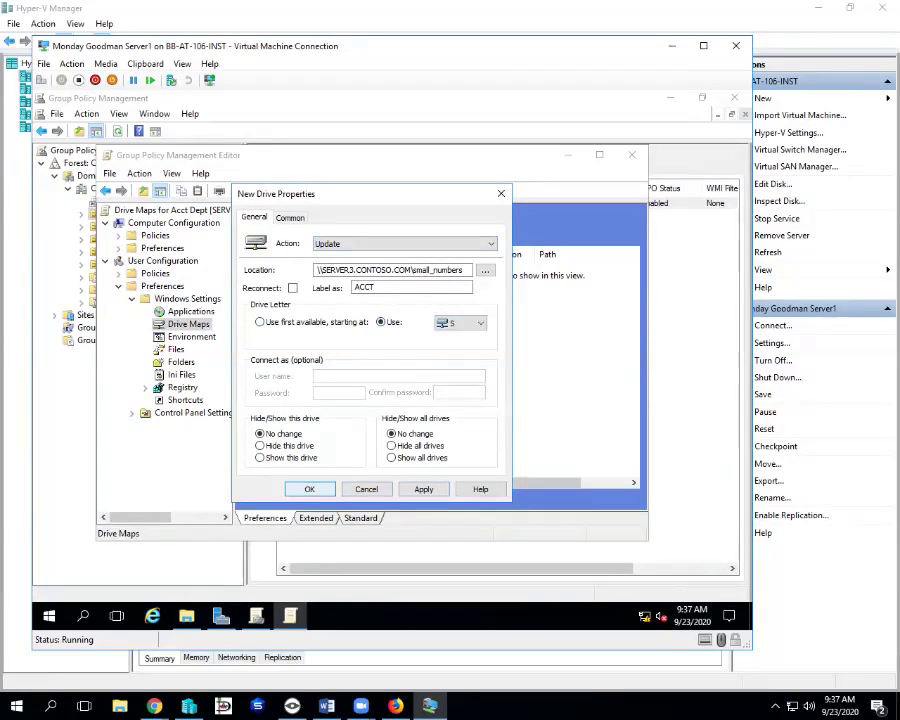
{"action": "left_click", "coordinate": [405, 243]}
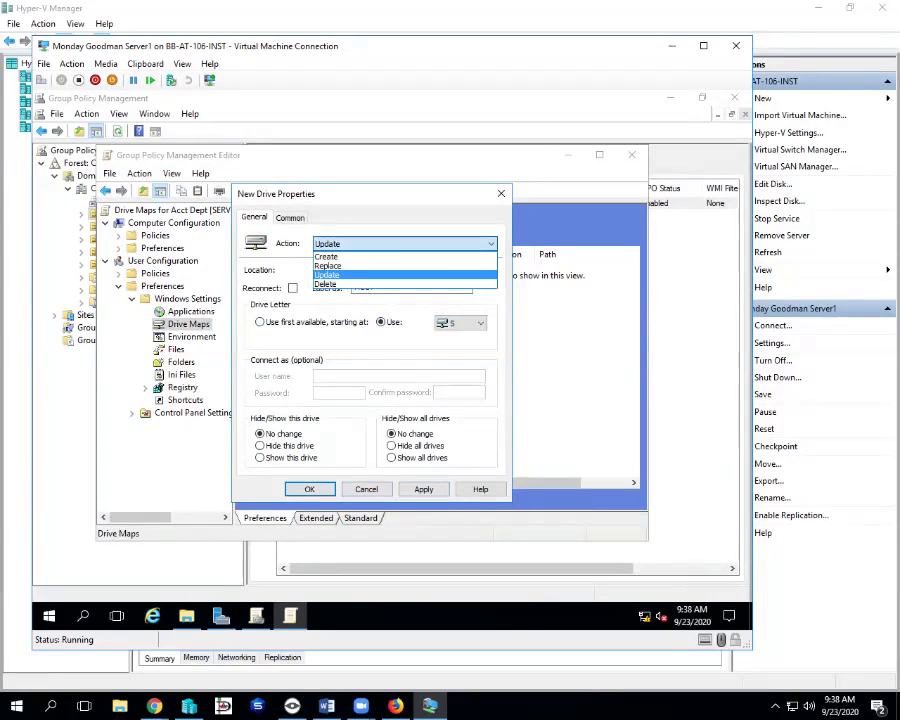
{"action": "key", "text": "Escape"}
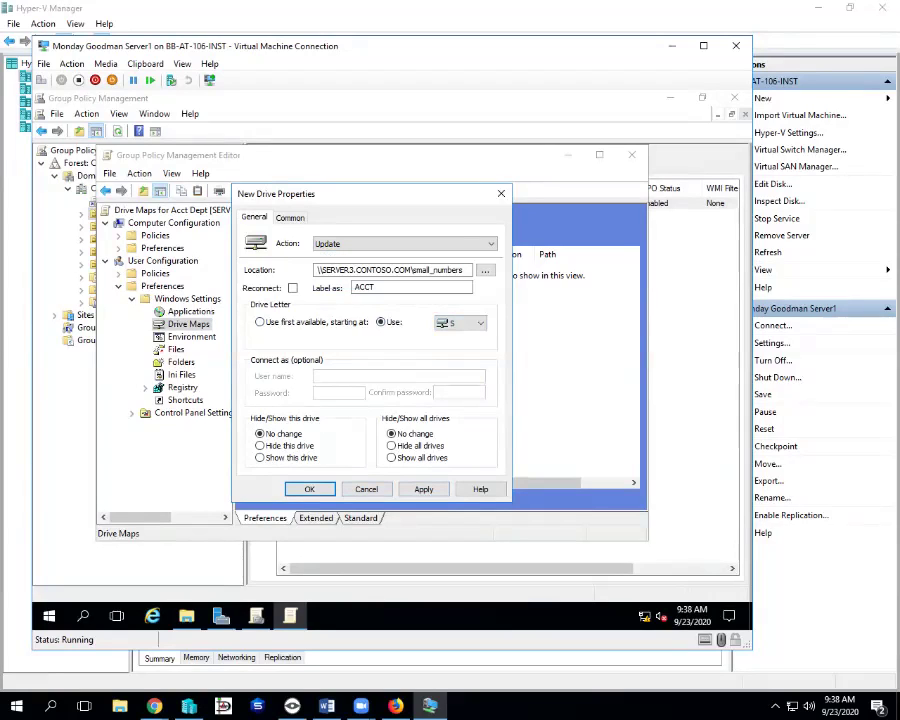
{"action": "left_click", "coordinate": [423, 489]}
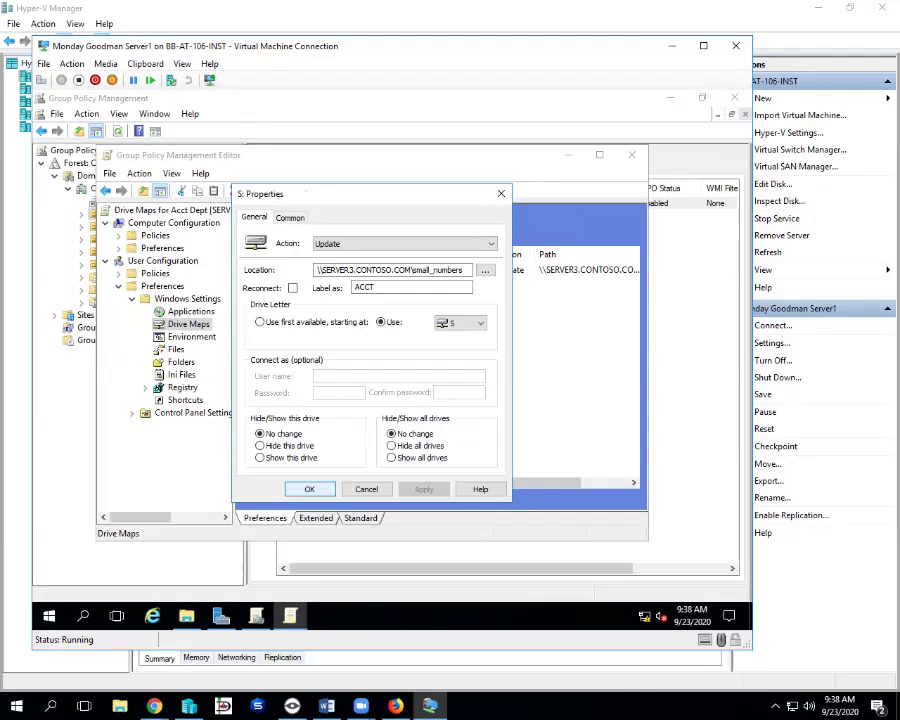
{"action": "key", "text": "Return"}
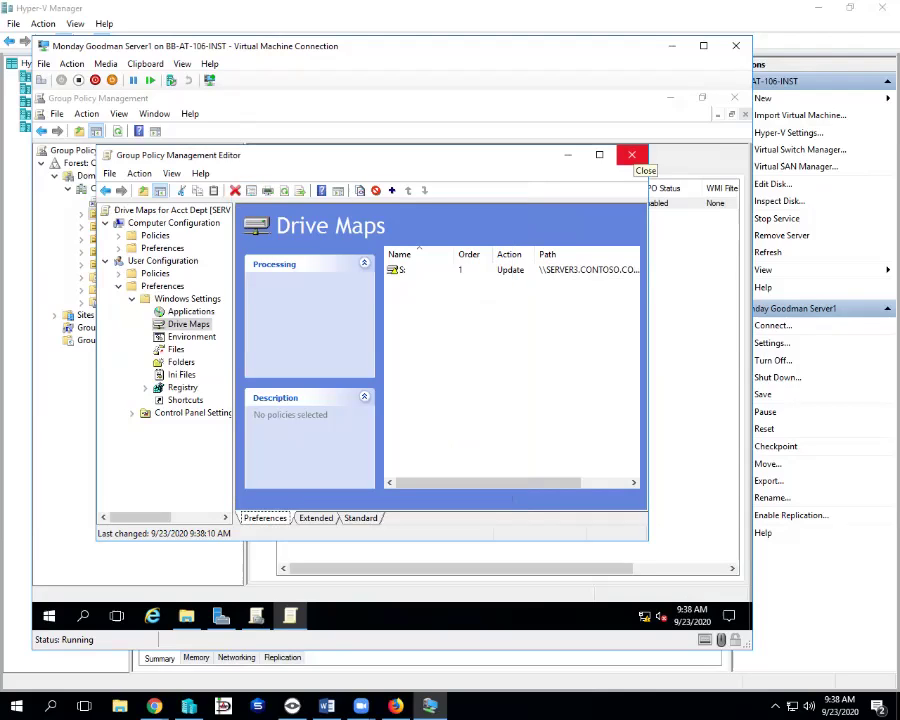
- Close the policy editor and connect to the Client1 virtual machine from Hyper-V Manager
{"action": "left_click", "coordinate": [632, 156]}
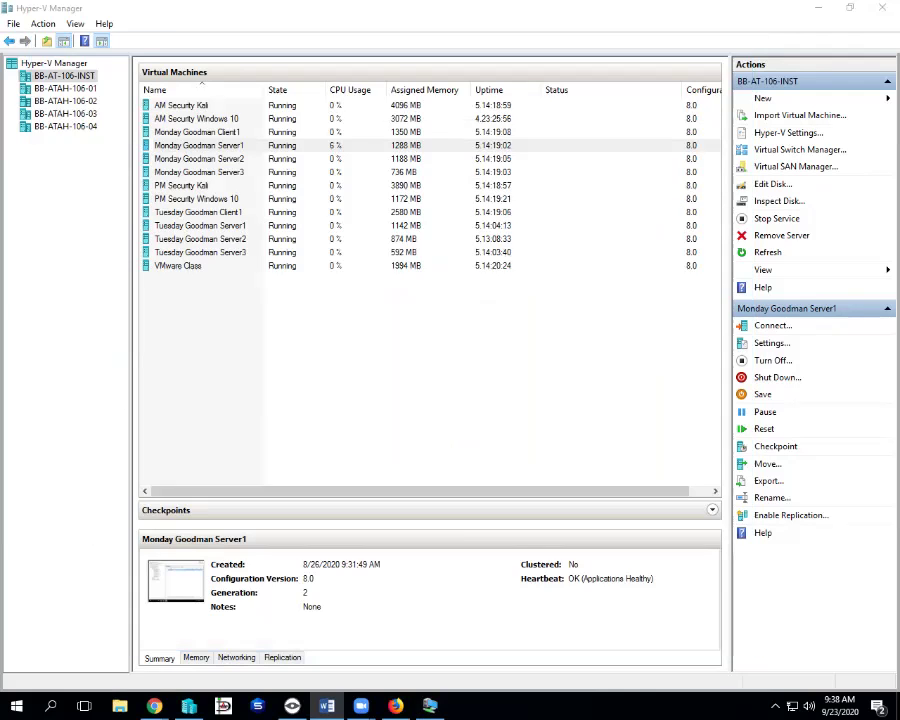
{"action": "left_click", "coordinate": [197, 132]}
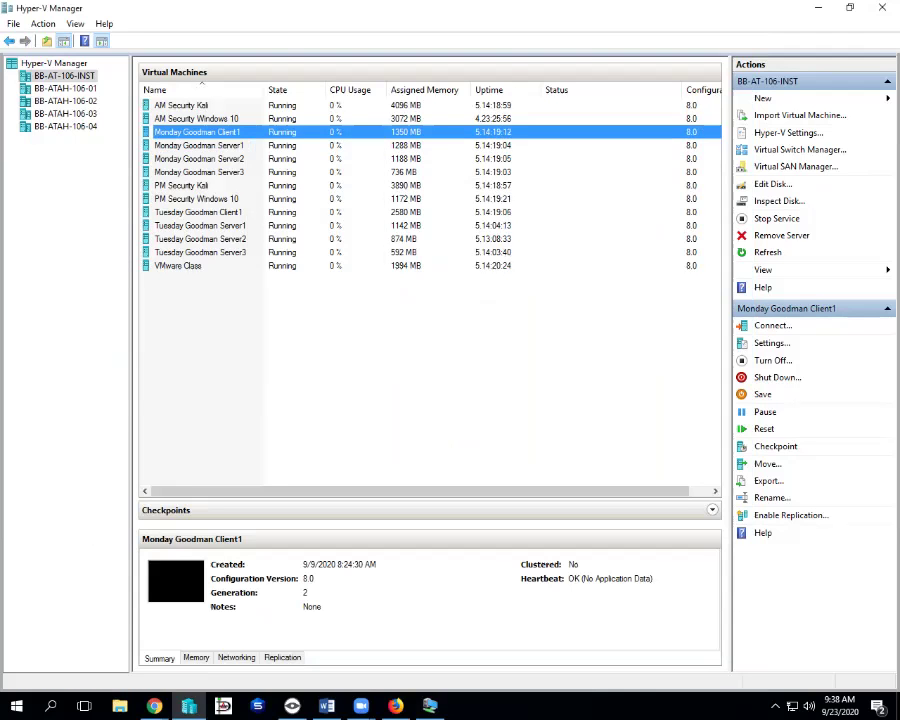
{"action": "key", "text": "Return"}
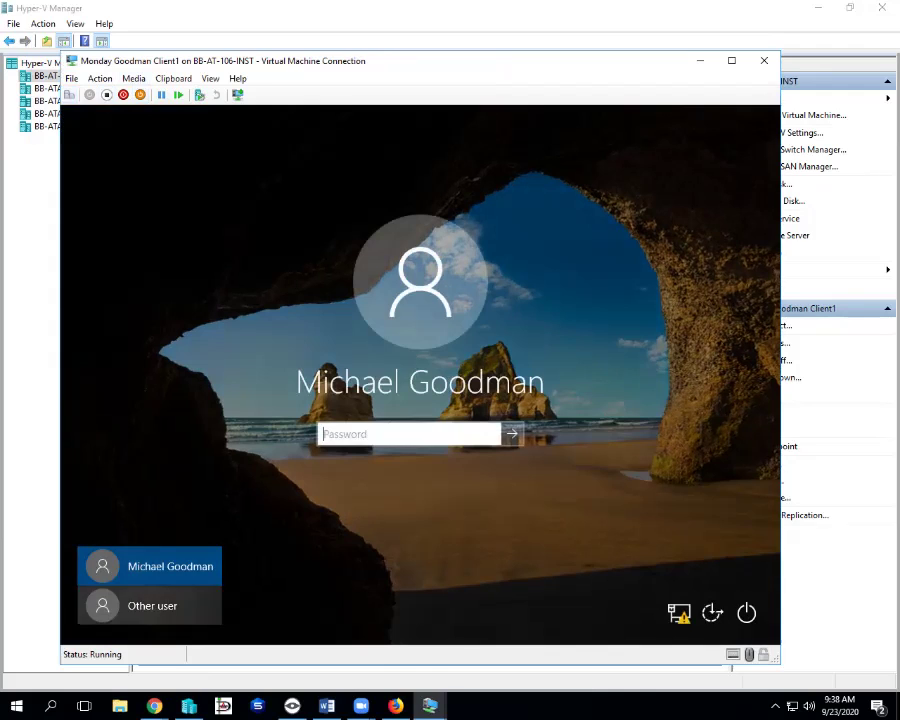
- Sign in to Client1 as another CONTOSO domain user with that user's name and password
{"action": "left_click", "coordinate": [150, 605]}
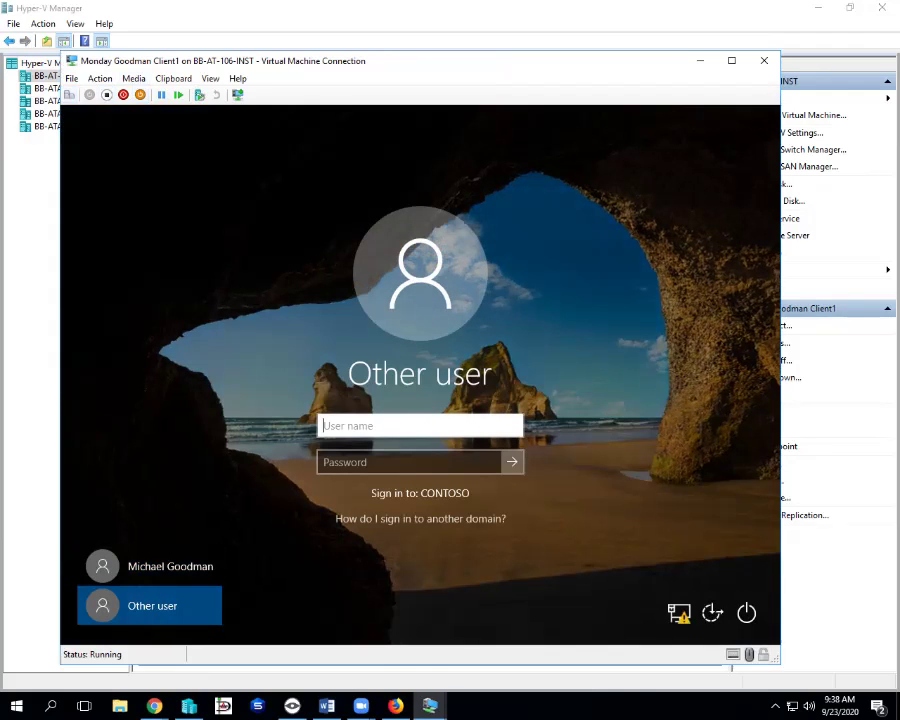
{"action": "type", "text": "Joe.Dirtr"}
{"action": "key", "text": "BackSpace"}
{"action": "key", "text": "Tab"}
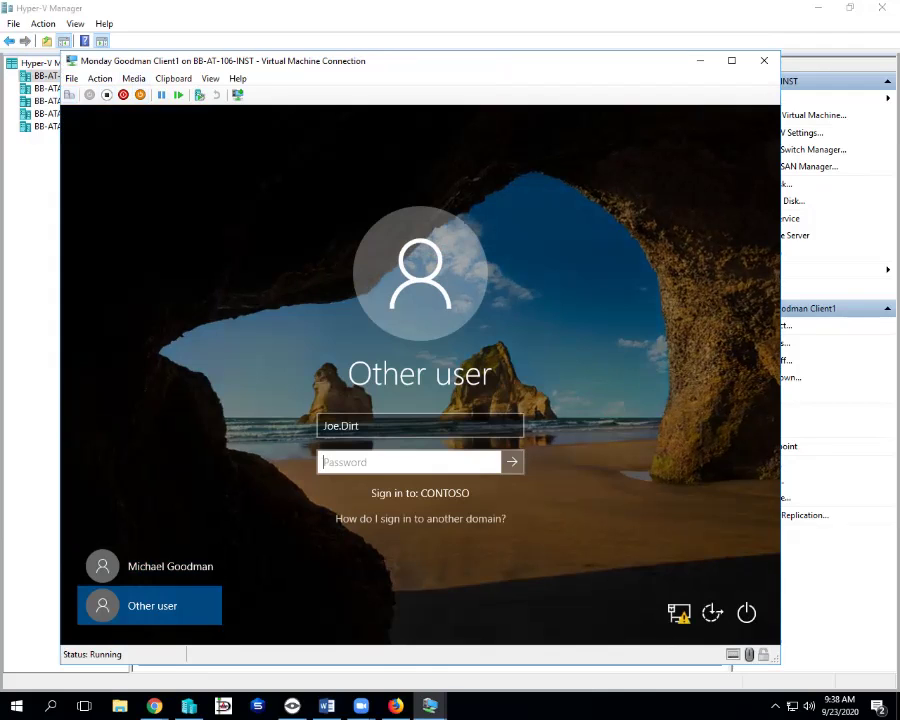
{"action": "type", "text": "Pa55w.rd"}
{"action": "key", "text": "Return"}
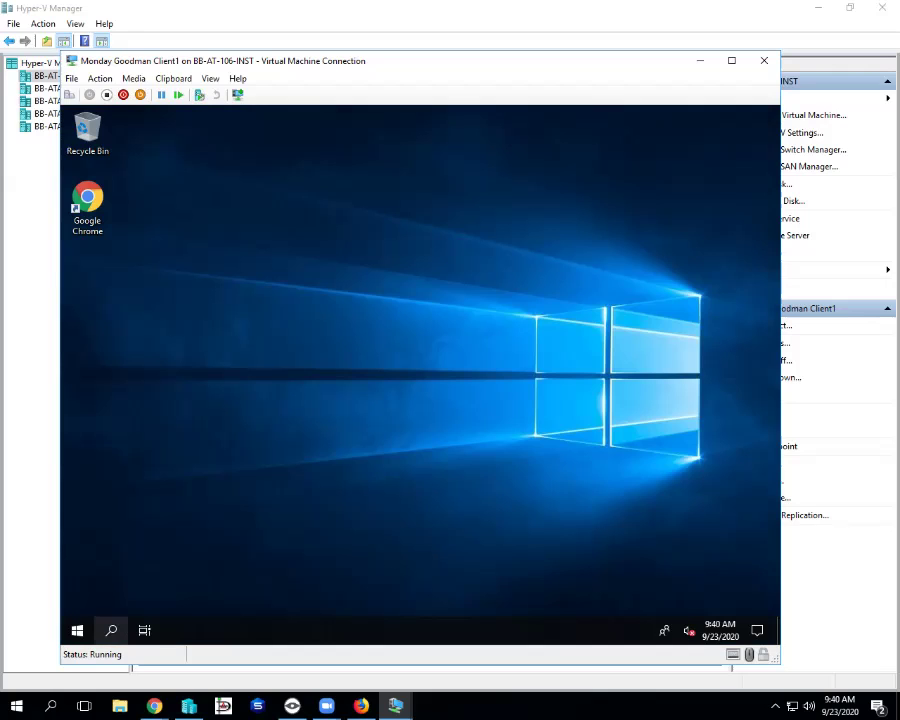
- Open File Explorer from the Start menu's Windows System app group
{"action": "left_click", "coordinate": [111, 630]}
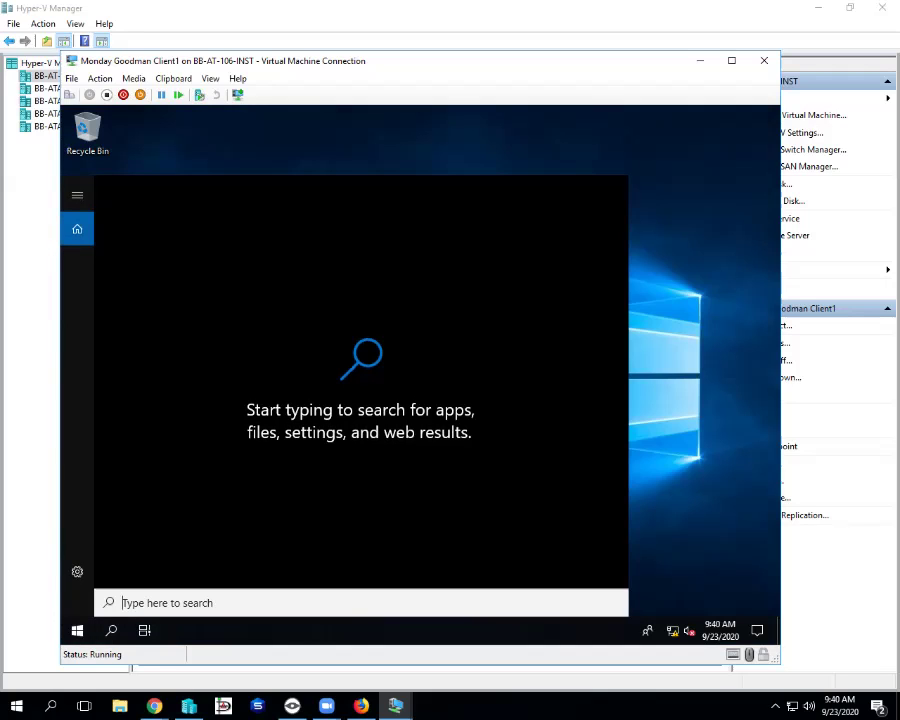
{"action": "key", "text": "Escape"}
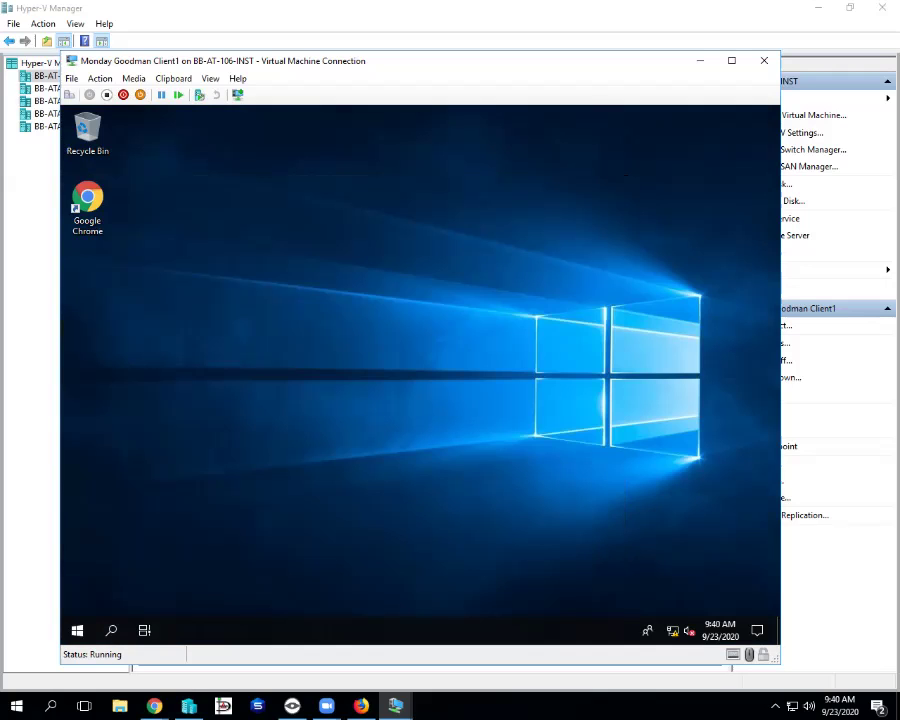
{"action": "left_click", "coordinate": [77, 630]}
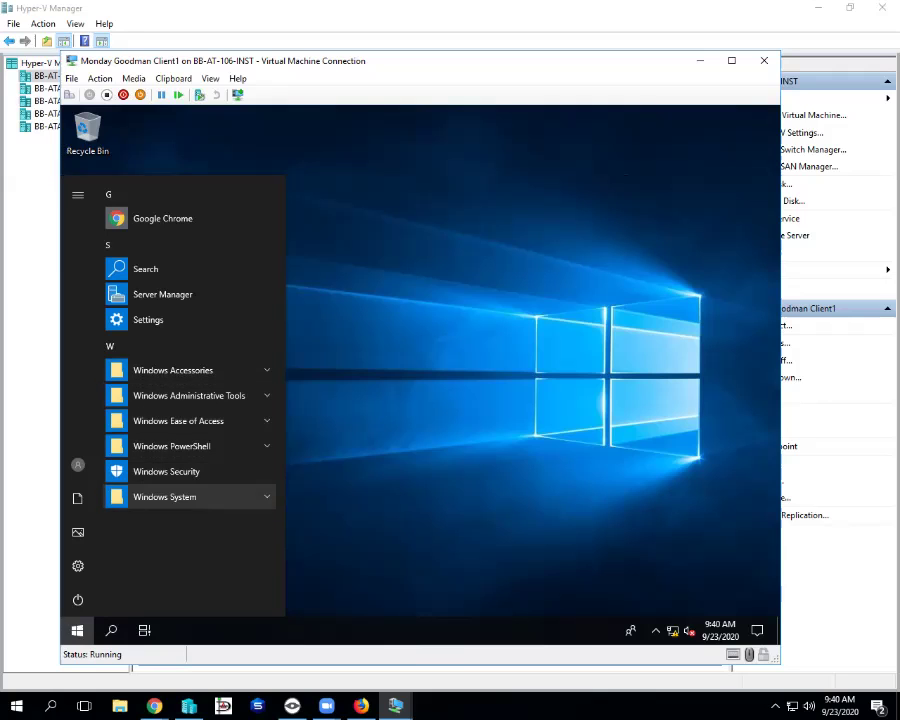
{"action": "left_click", "coordinate": [190, 496]}
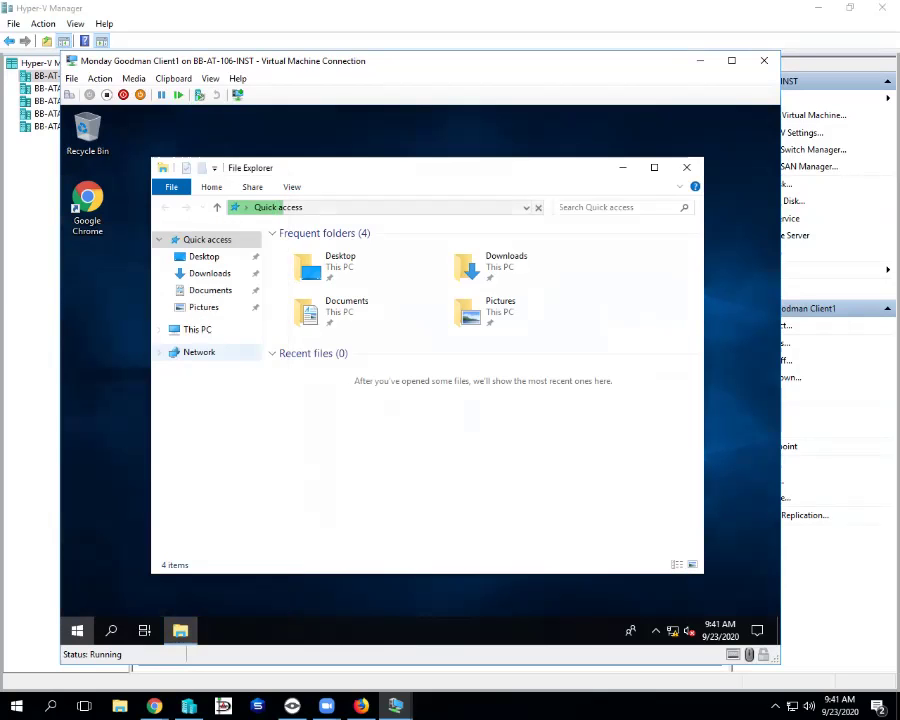
- Go to This PC and select the ACCT (S:) network drive
{"action": "left_click", "coordinate": [197, 329]}
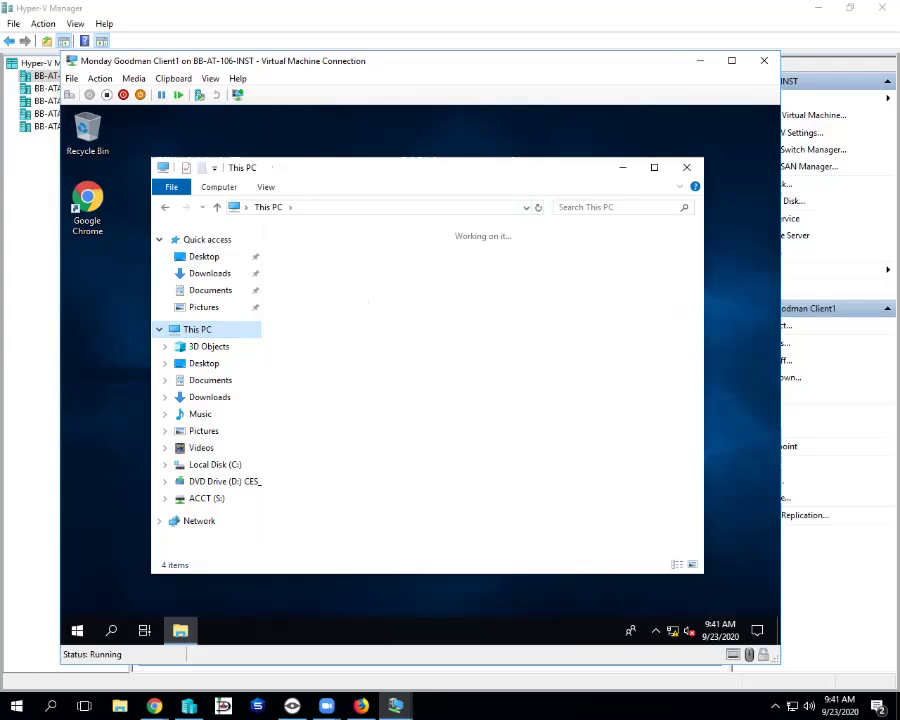
{"action": "left_click", "coordinate": [360, 495]}
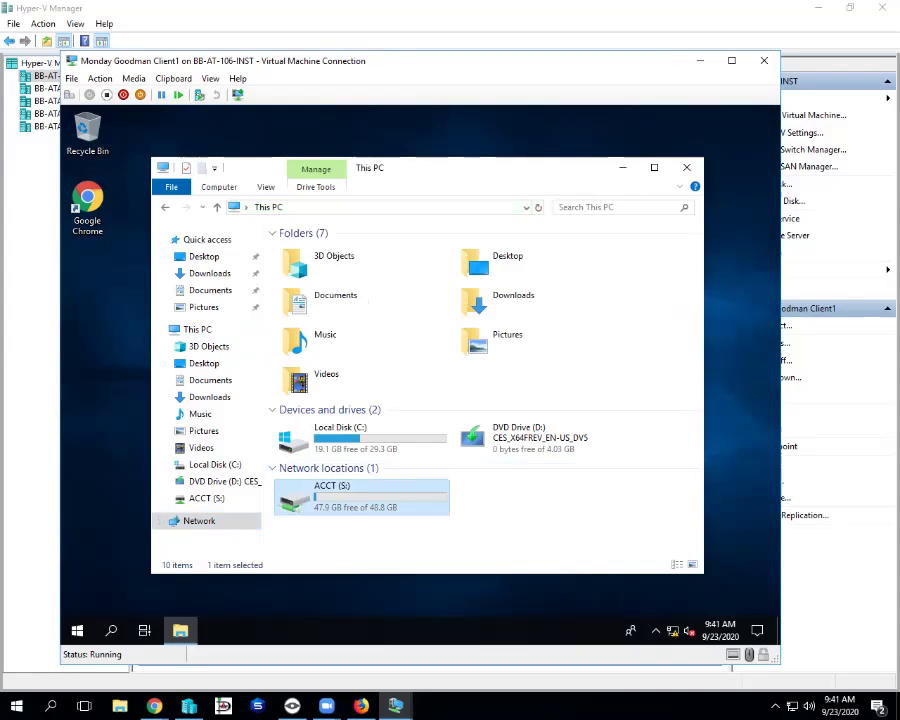
- Open the ACCT (S:) drive and create a text file named New Text Document
{"action": "left_click", "coordinate": [206, 498]}
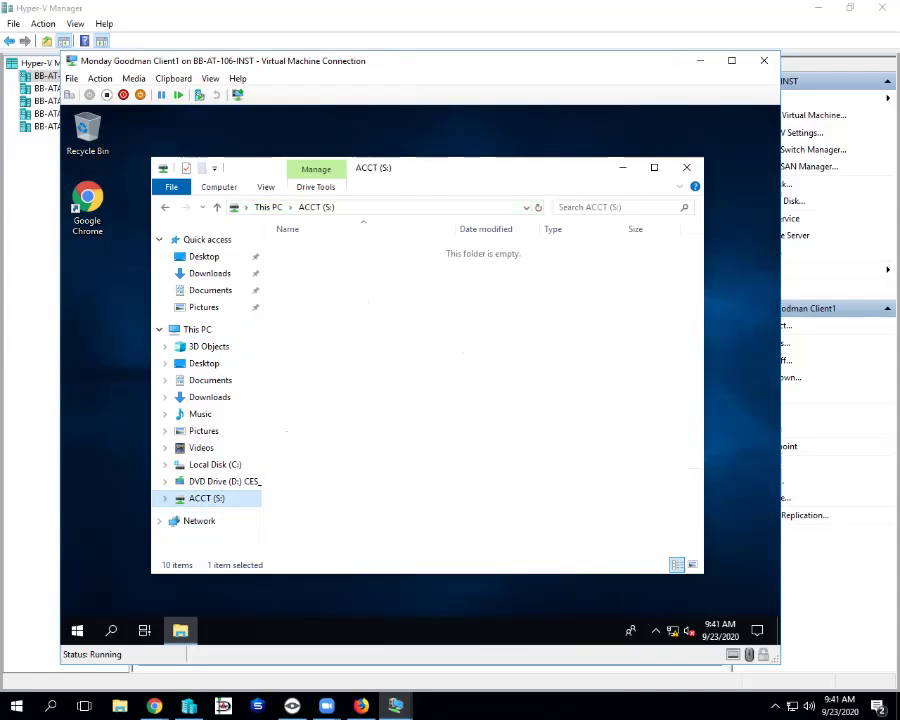
{"action": "right_click", "coordinate": [406, 313]}
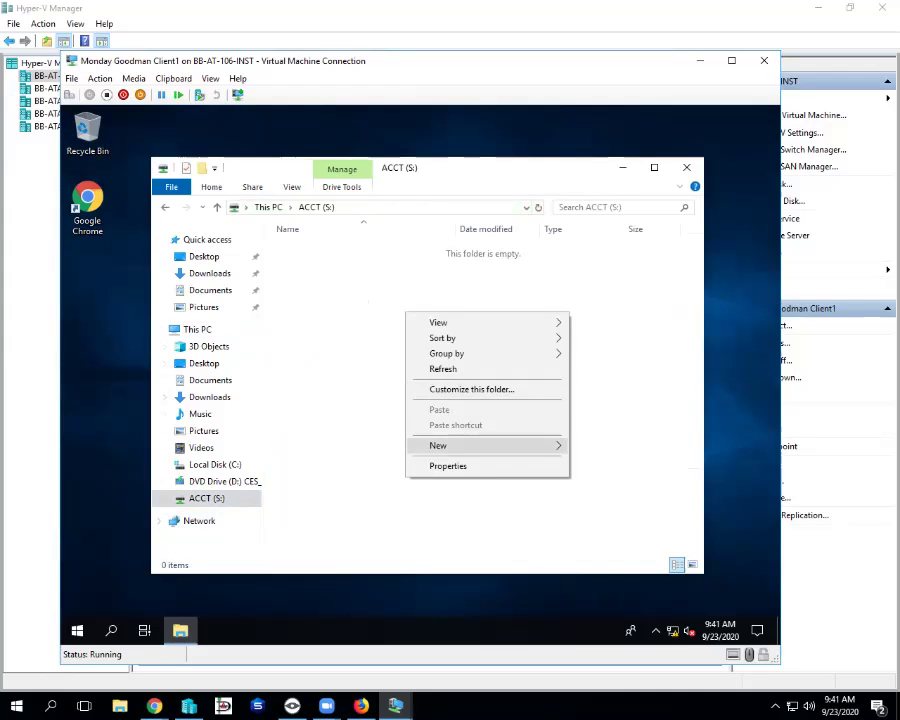
{"action": "key", "text": "Right"}
{"action": "key", "text": "Down"}
{"action": "key", "text": "Down"}
{"action": "key", "text": "Down"}
{"action": "key", "text": "Down"}
{"action": "key", "text": "Down"}
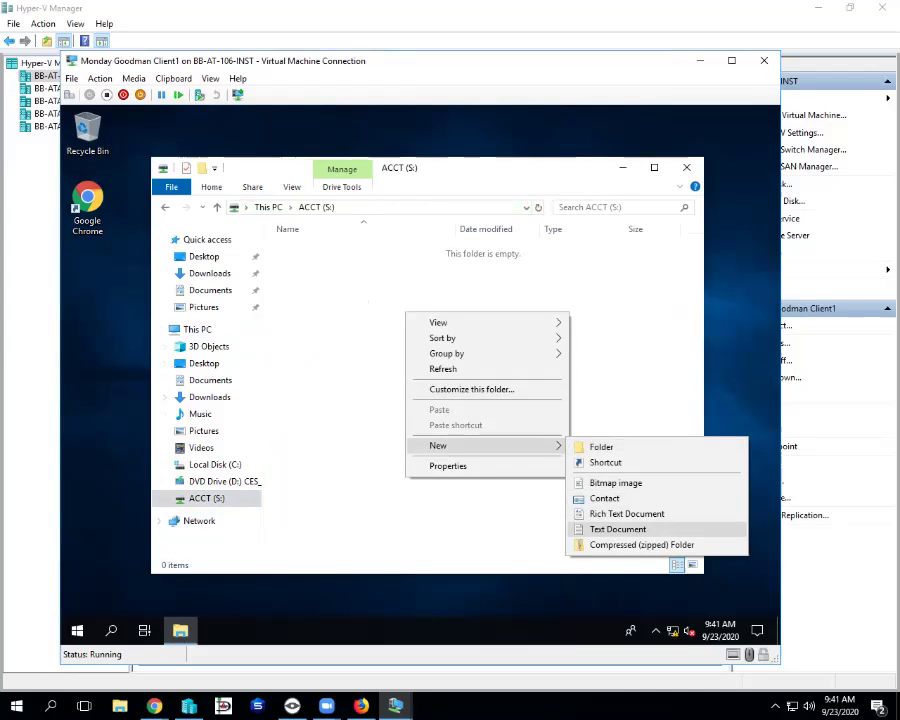
{"action": "key", "text": "Return"}
{"action": "key", "text": "Return"}
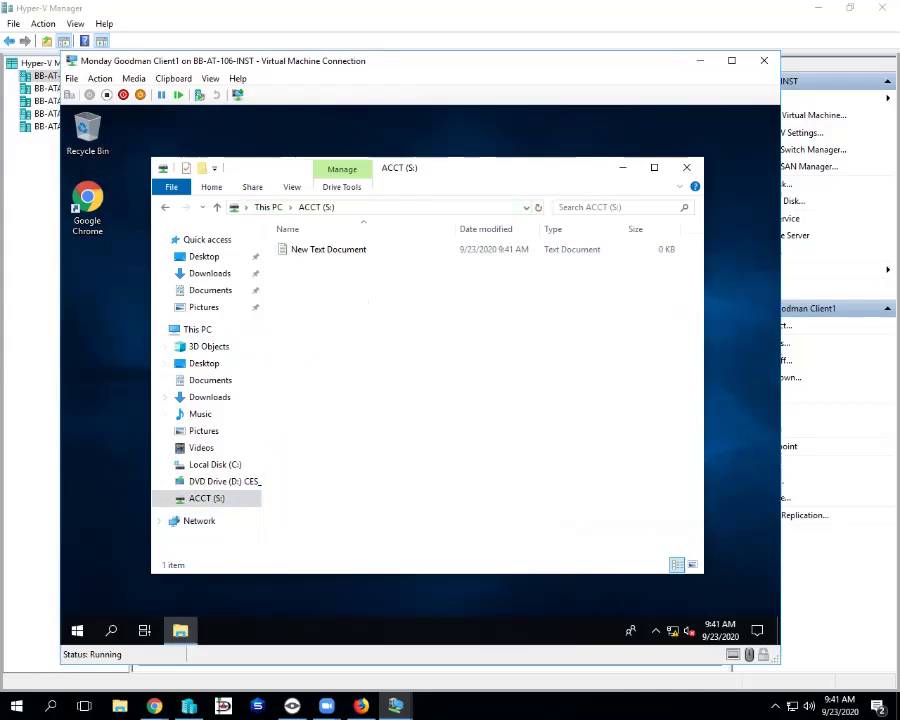